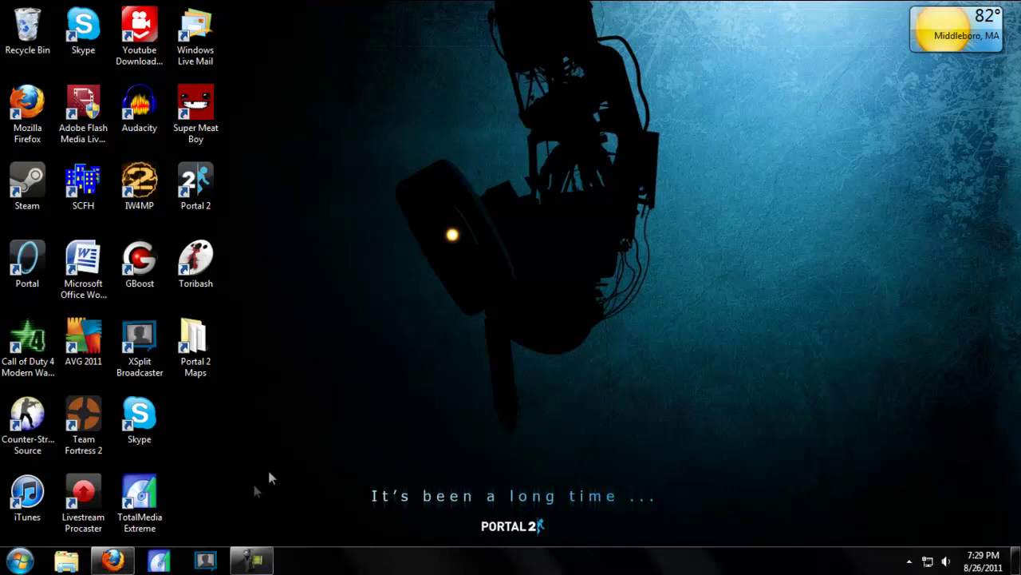
# Step: Bring Firefox with the XSplit download page to the front
pyautogui.click(212, 495)
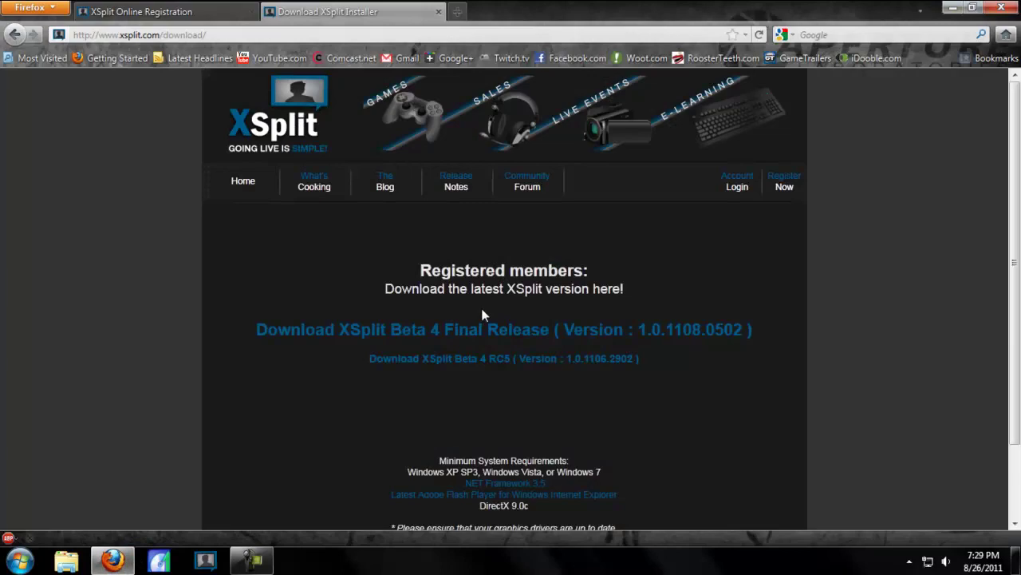
# Step: Minimize Firefox to reveal the XSplit Broadcaster sign-in window
pyautogui.click(952, 7)
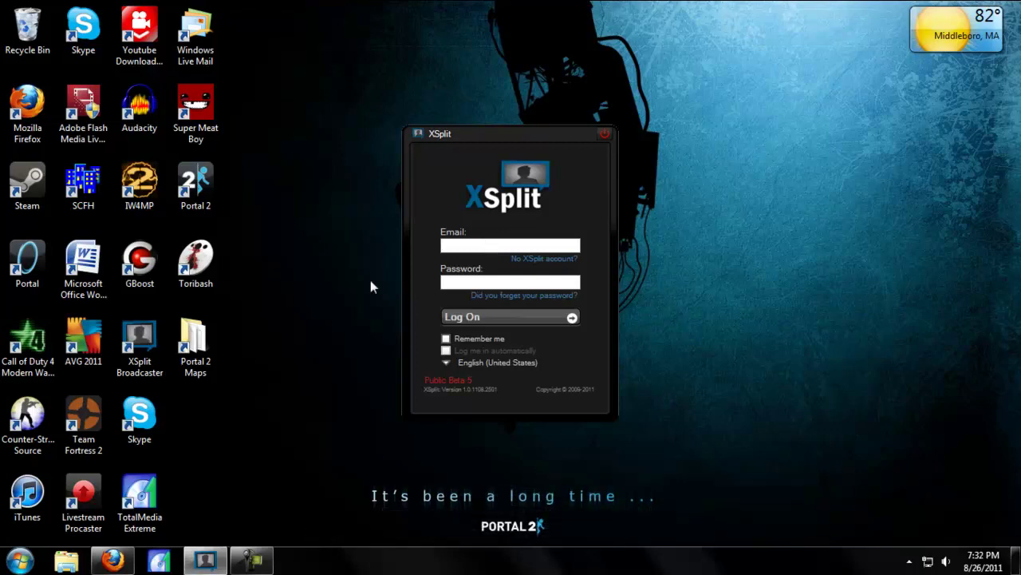
# Step: Sign in with the account e-mail and password, ticking Remember me and Log me in automatically
pyautogui.click(525, 260)
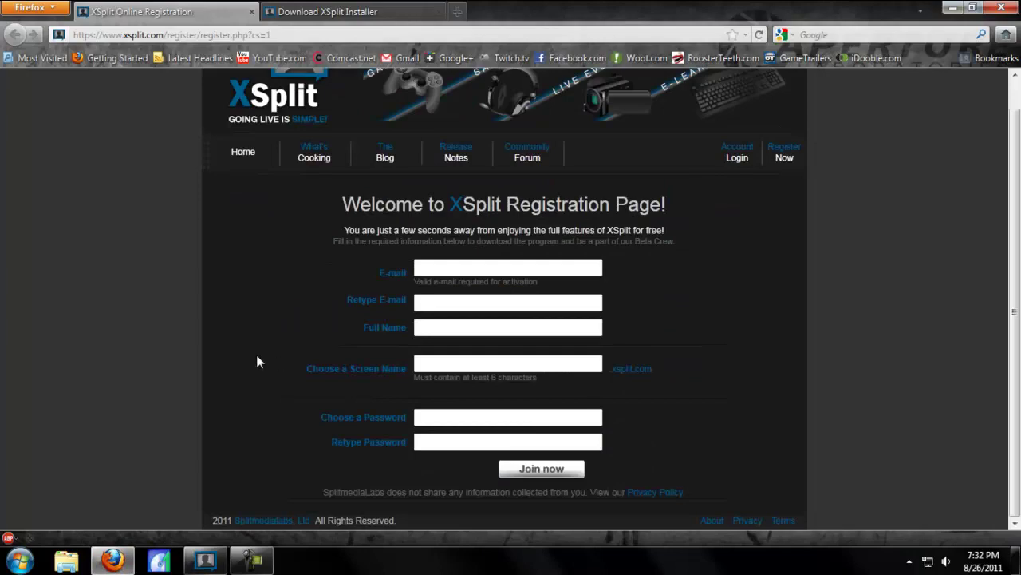
pyautogui.click(953, 7)
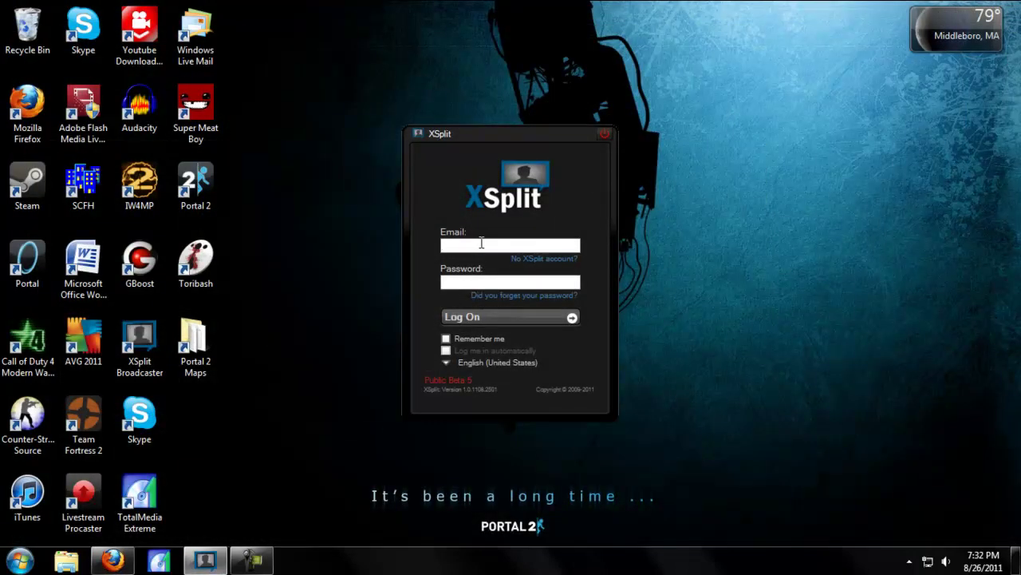
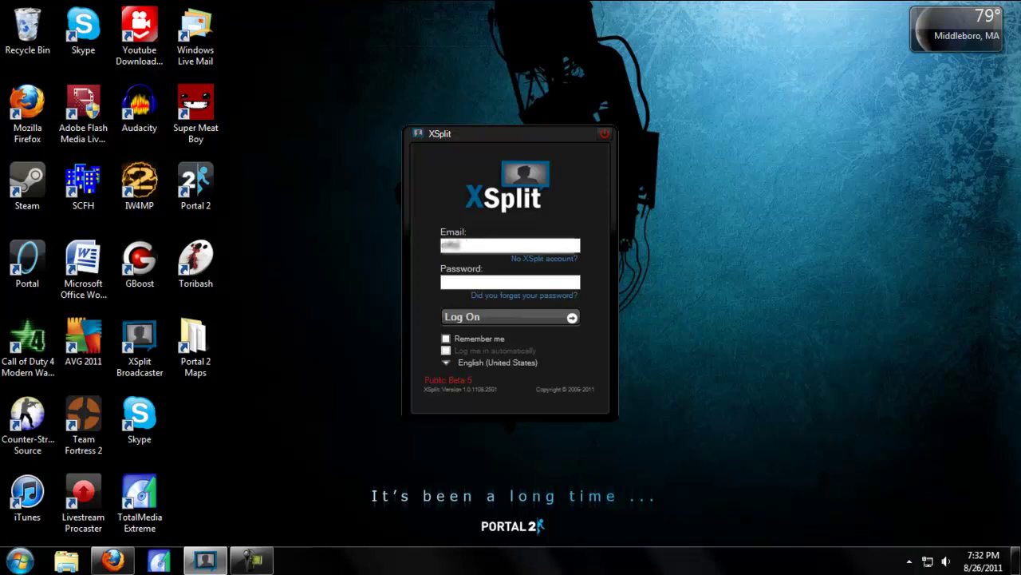
pyautogui.press('Tab')
pyautogui.write('*******')
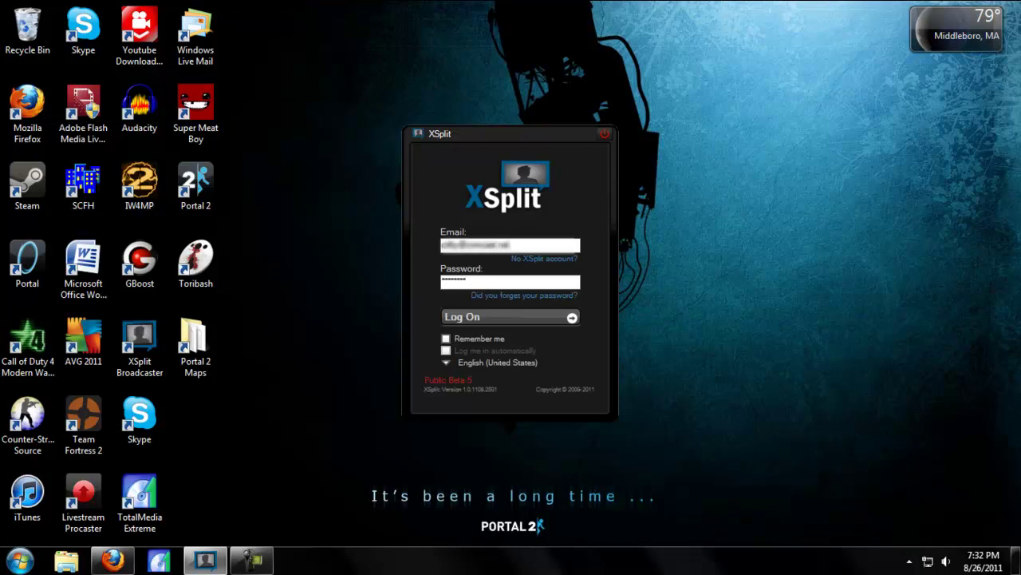
pyautogui.click(446, 339)
pyautogui.click(446, 351)
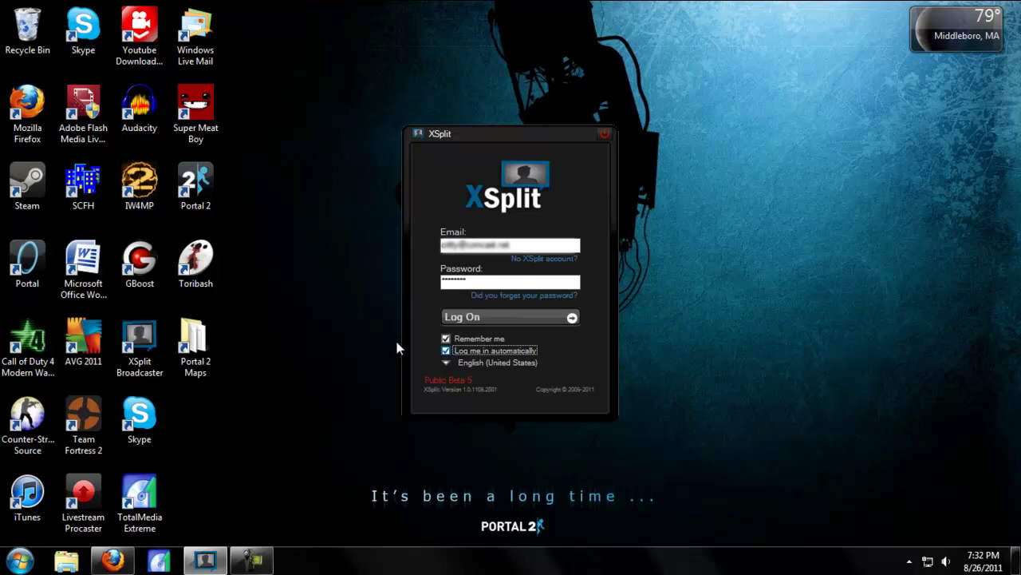
pyautogui.press('Return')
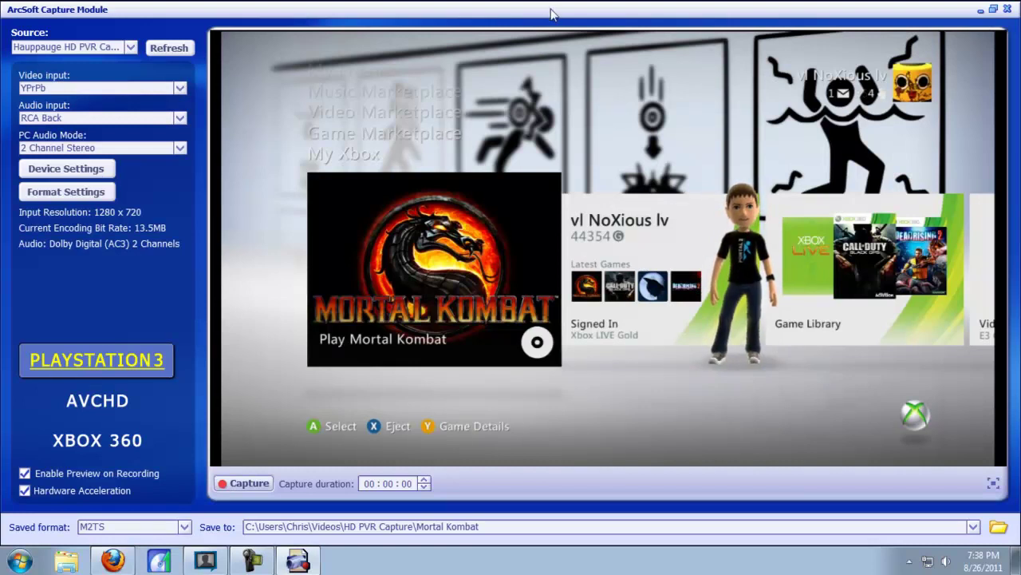
# Step: Restore and widen the ArcSoft capture window, place it lower right, and move XSplit top-left
pyautogui.moveTo(548, 8); pyautogui.dragTo(447, 132)
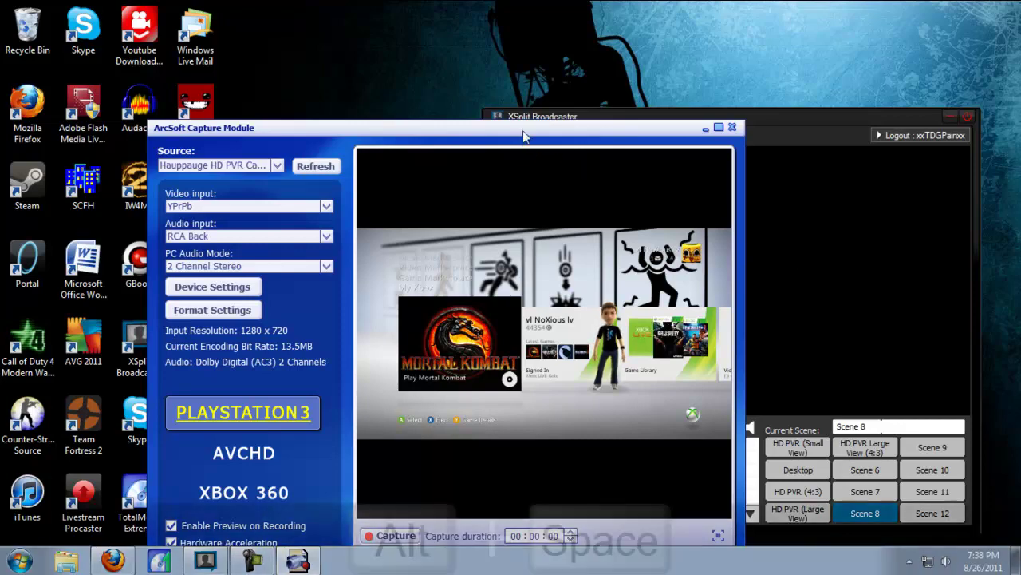
pyautogui.hotkey('alt', 'space')
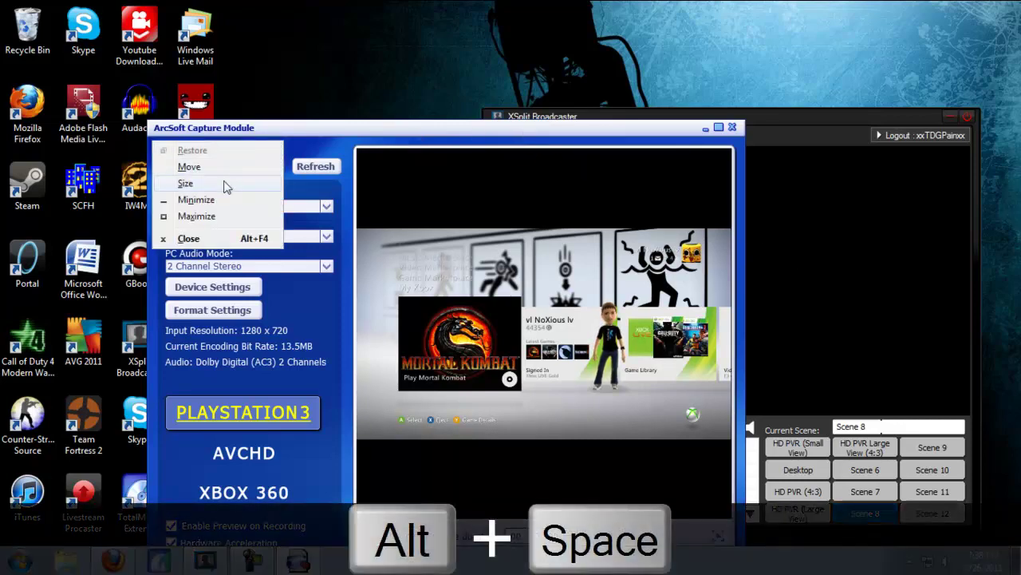
pyautogui.click(226, 186)
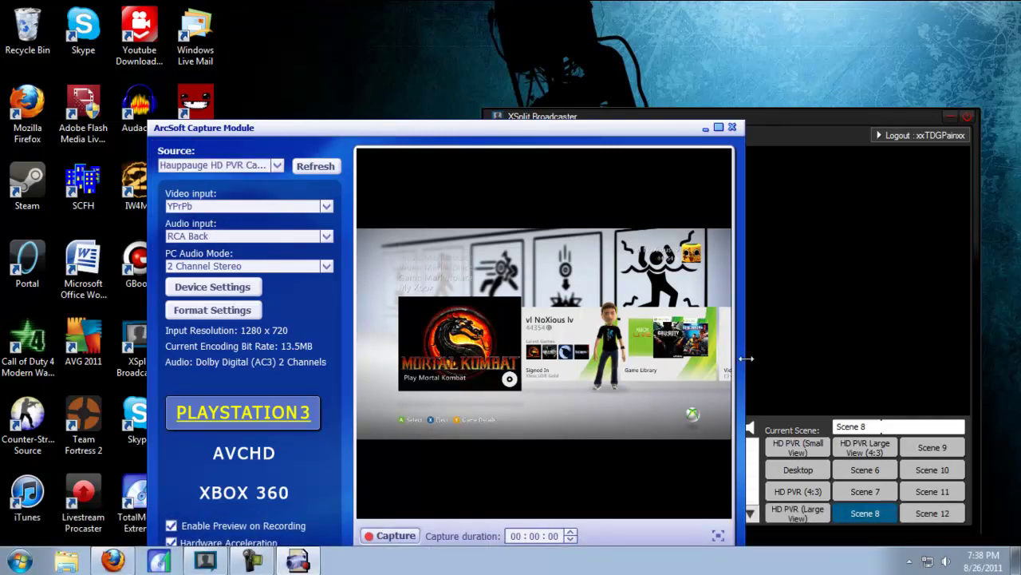
pyautogui.moveTo(745, 358); pyautogui.dragTo(923, 359)
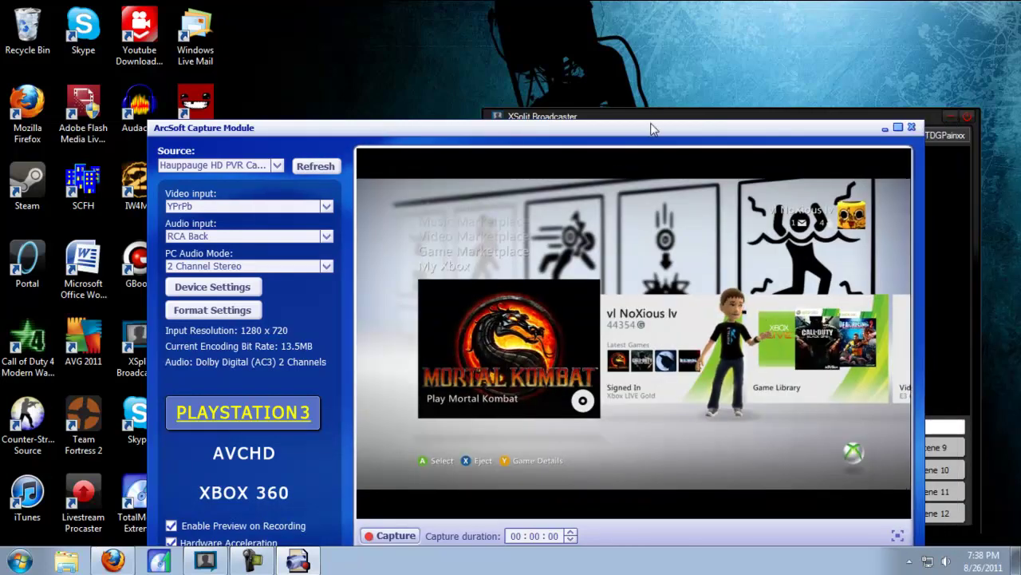
pyautogui.moveTo(654, 134); pyautogui.dragTo(766, 191)
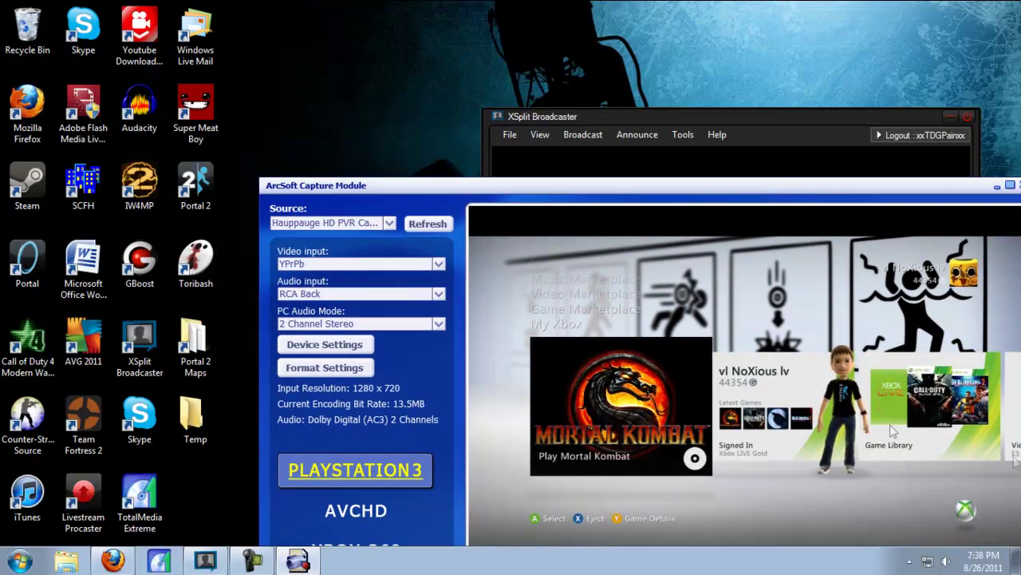
pyautogui.moveTo(727, 116); pyautogui.dragTo(302, 55)
# Step: Add a screen-region source around the game preview and enlarge it to fill Scene 8
pyautogui.click(83, 452)
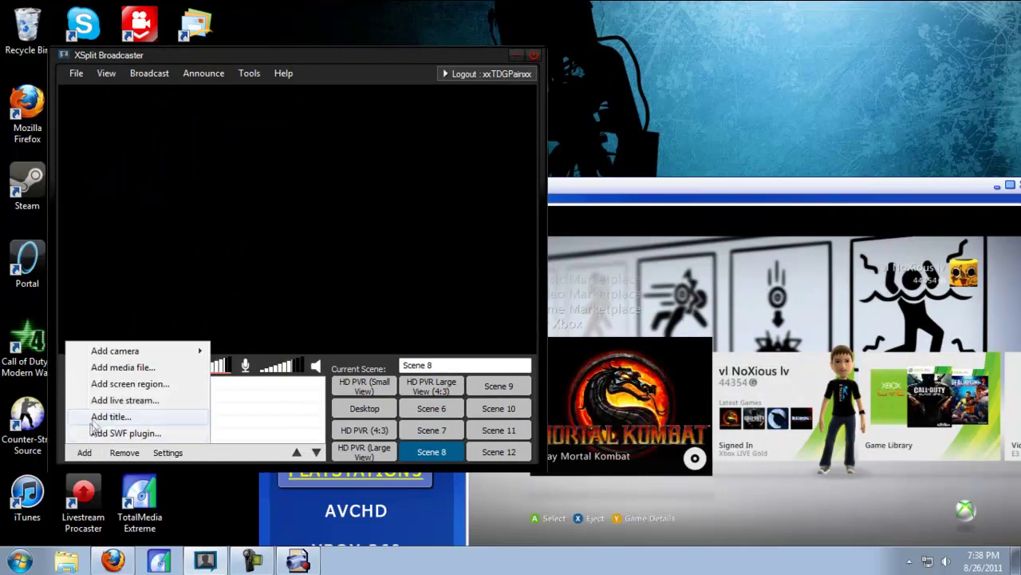
pyautogui.click(120, 385)
pyautogui.moveTo(258, 178); pyautogui.dragTo(473, 542)
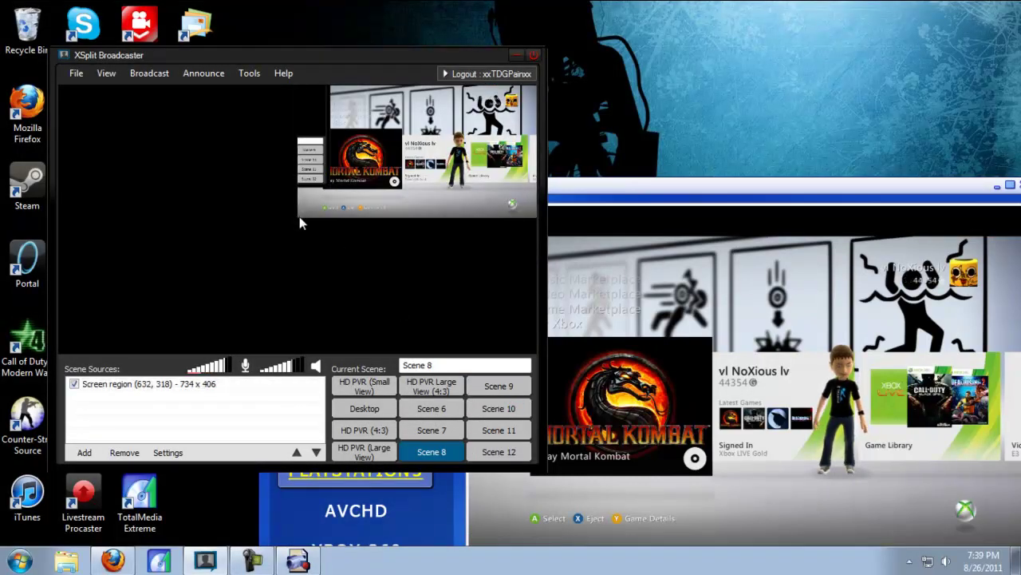
pyautogui.moveTo(299, 217); pyautogui.dragTo(60, 351)
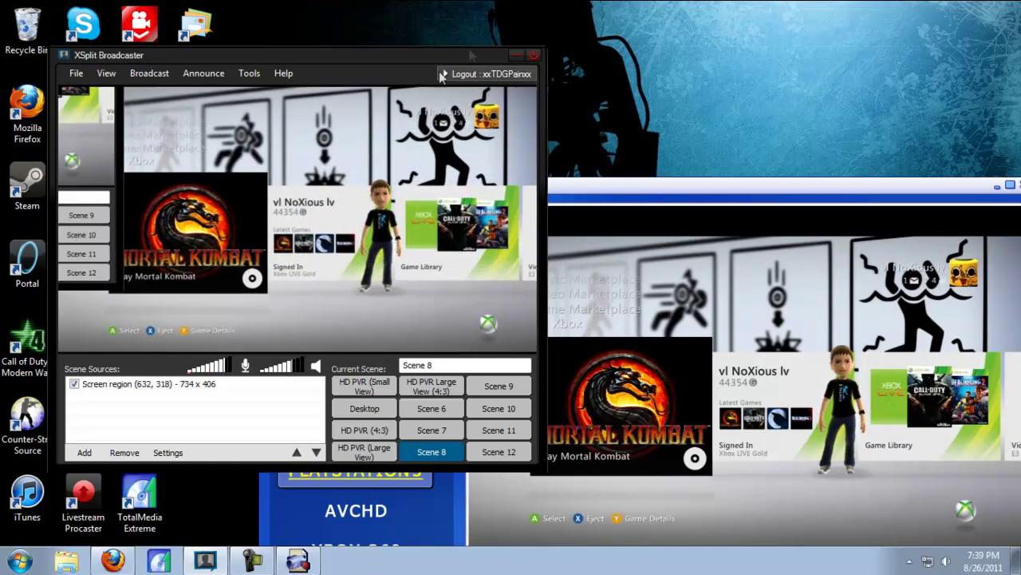
pyautogui.moveTo(408, 47); pyautogui.dragTo(447, 57)
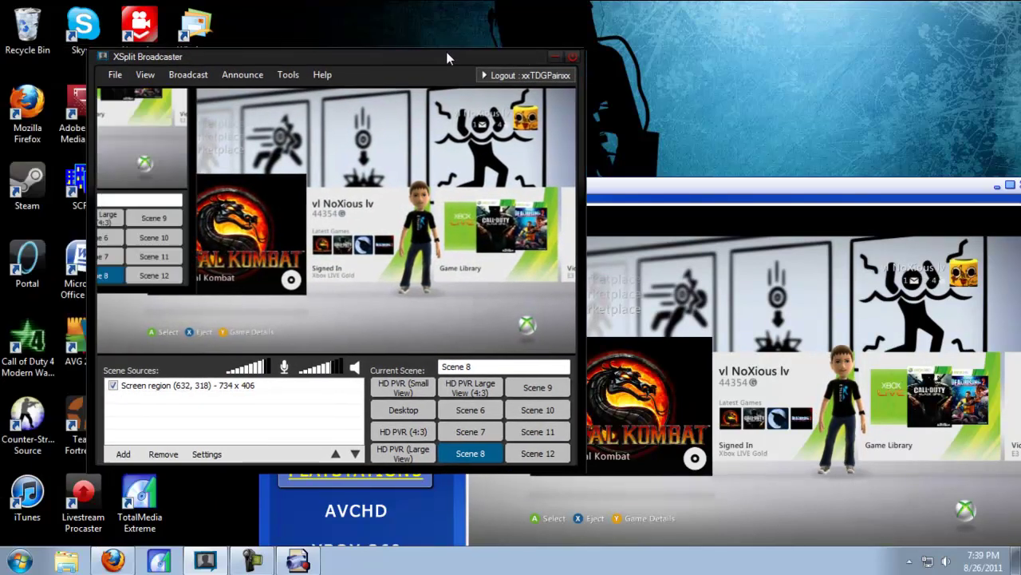
# Step: Scale the viewport to 50% and move the XSplit window to the lower-left
pyautogui.click(549, 151)
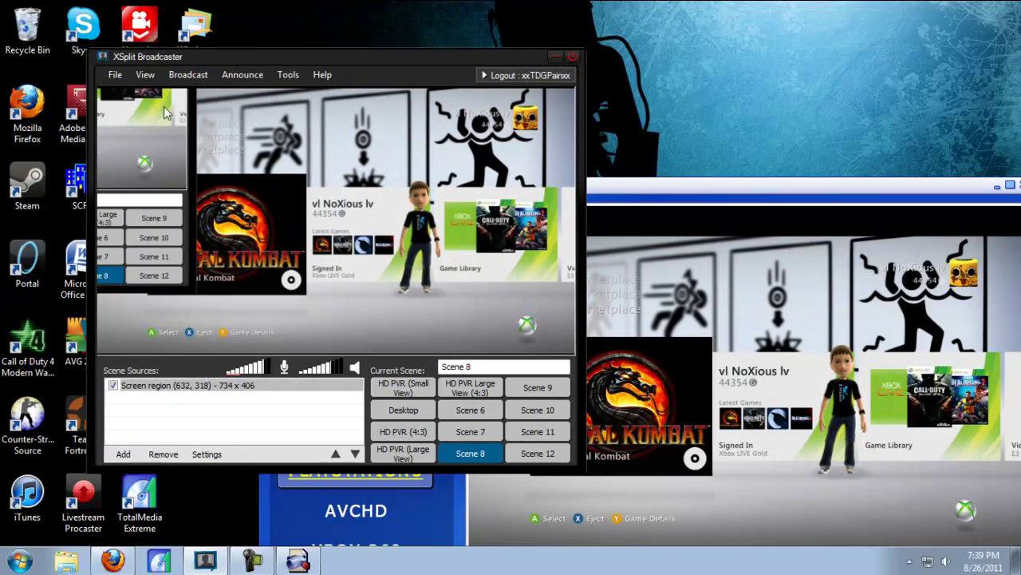
pyautogui.click(146, 75)
pyautogui.moveTo(165, 150)
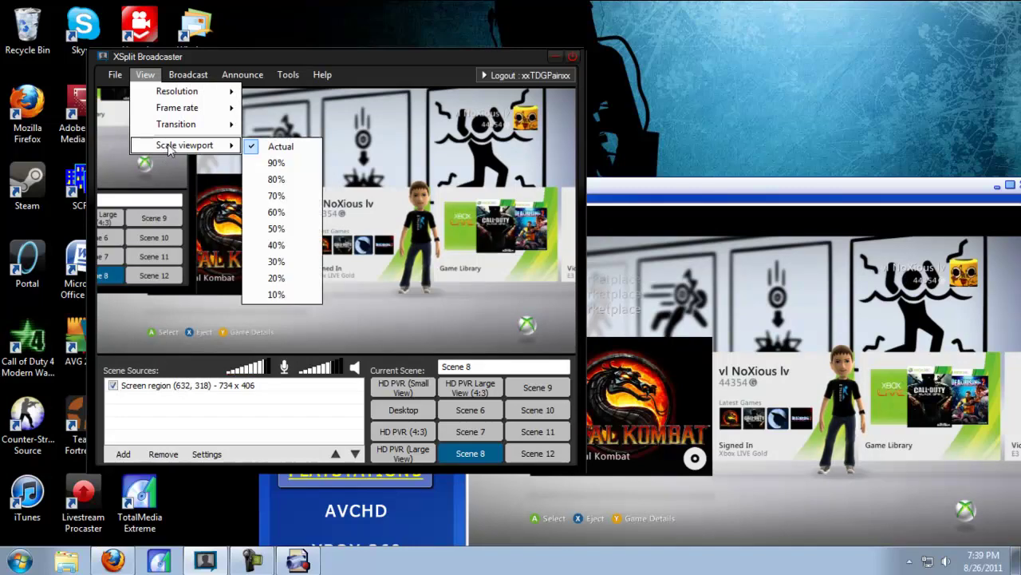
pyautogui.click(276, 228)
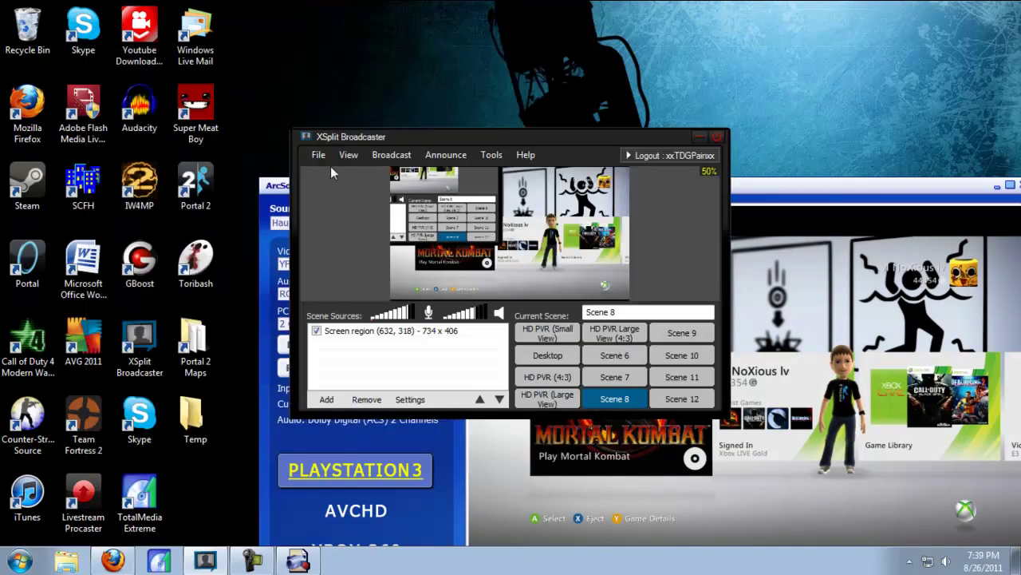
pyautogui.moveTo(453, 134); pyautogui.dragTo(148, 243)
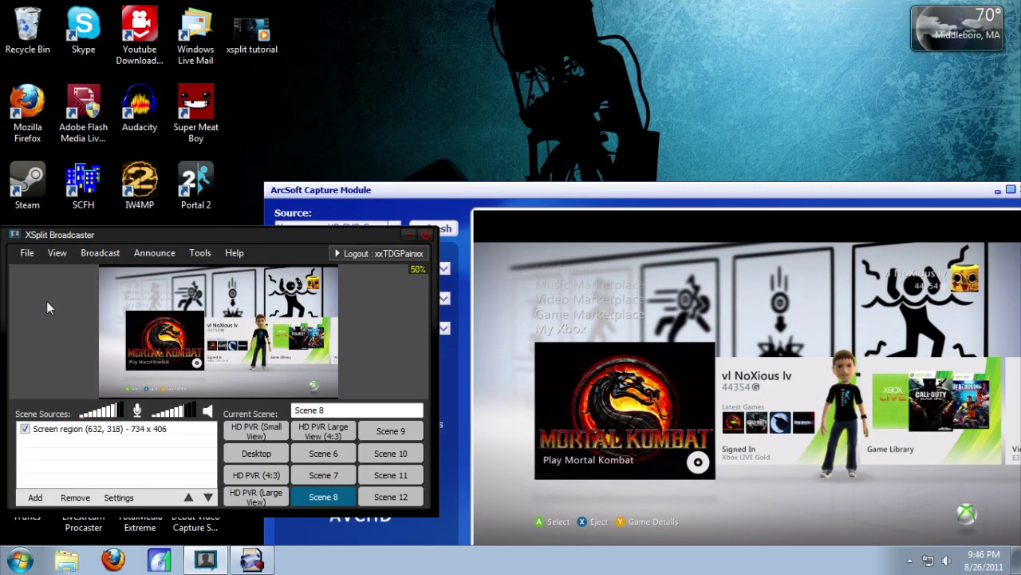
# Step: Open Broadcast > Edit channels and view the addable streaming services without adding one
pyautogui.click(85, 254)
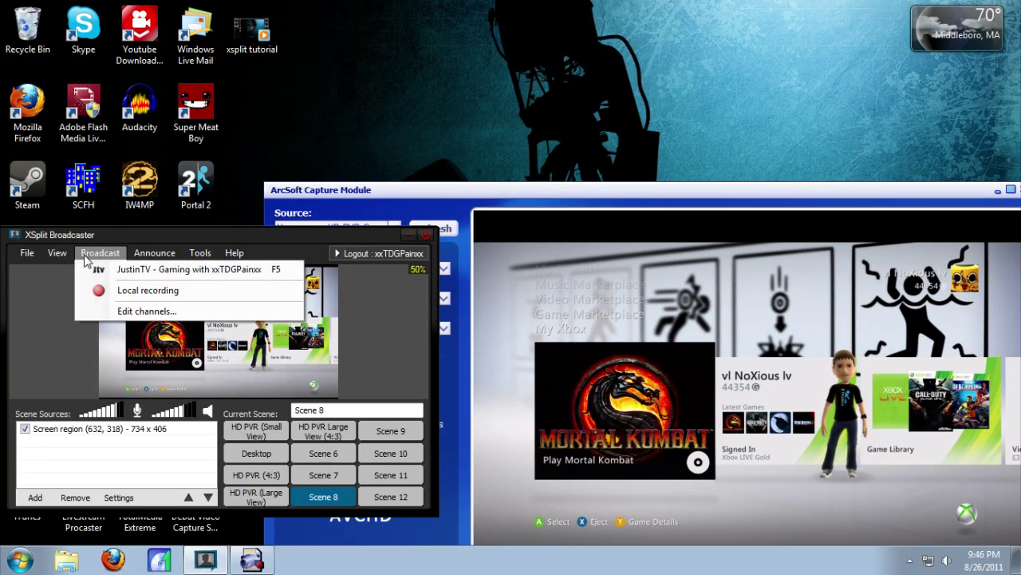
pyautogui.click(114, 312)
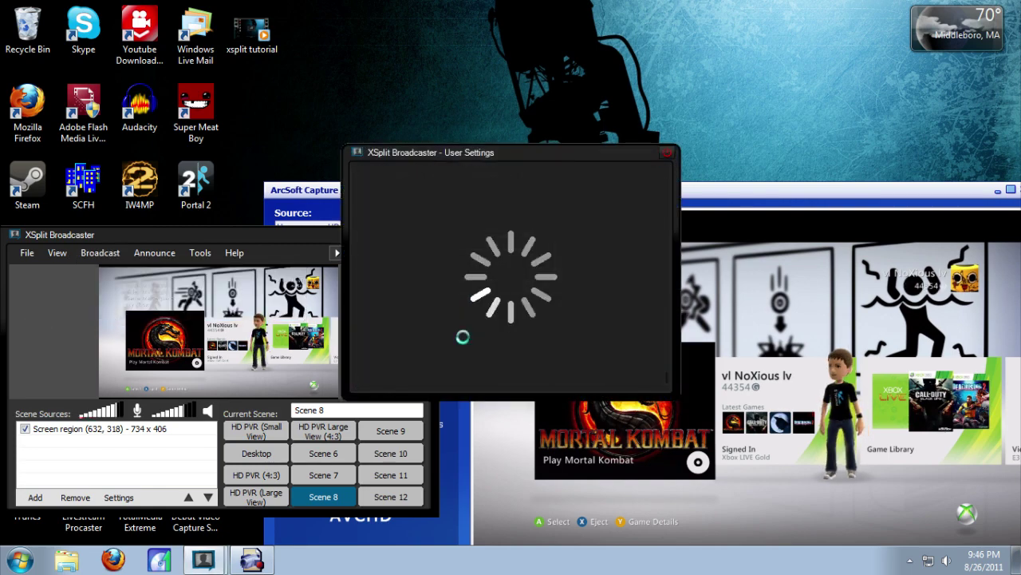
pyautogui.click(628, 241)
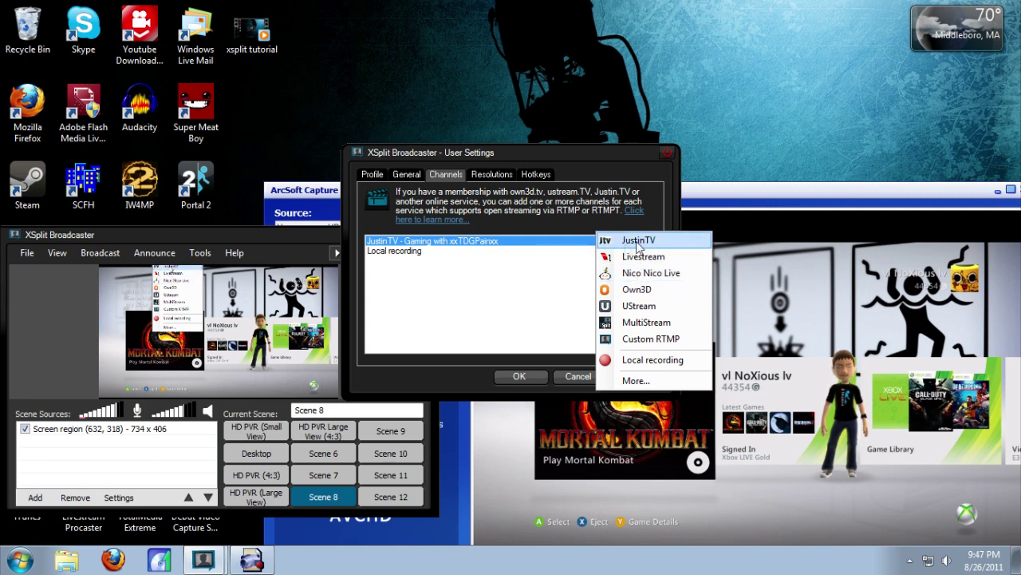
pyautogui.click(638, 241)
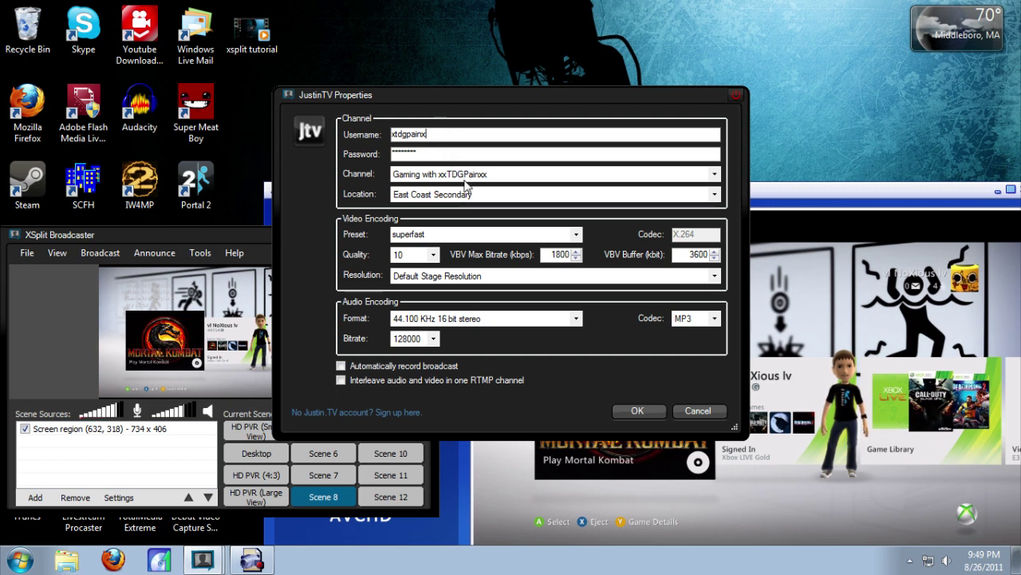
# Step: Keep East Coast Secondary as the JustinTV server location and superfast as the encoding preset
pyautogui.click(418, 198)
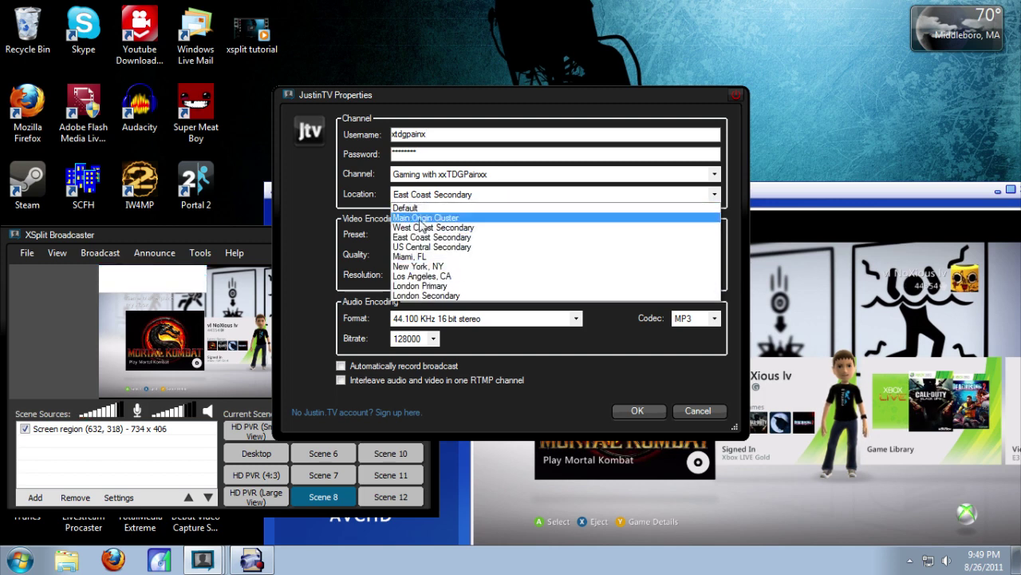
pyautogui.click(314, 210)
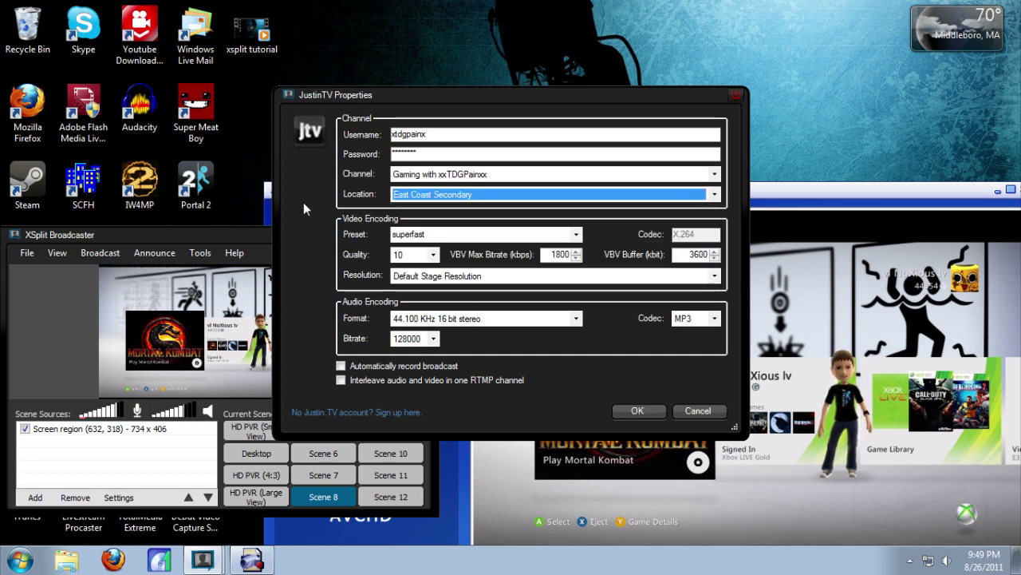
pyautogui.press('Tab')
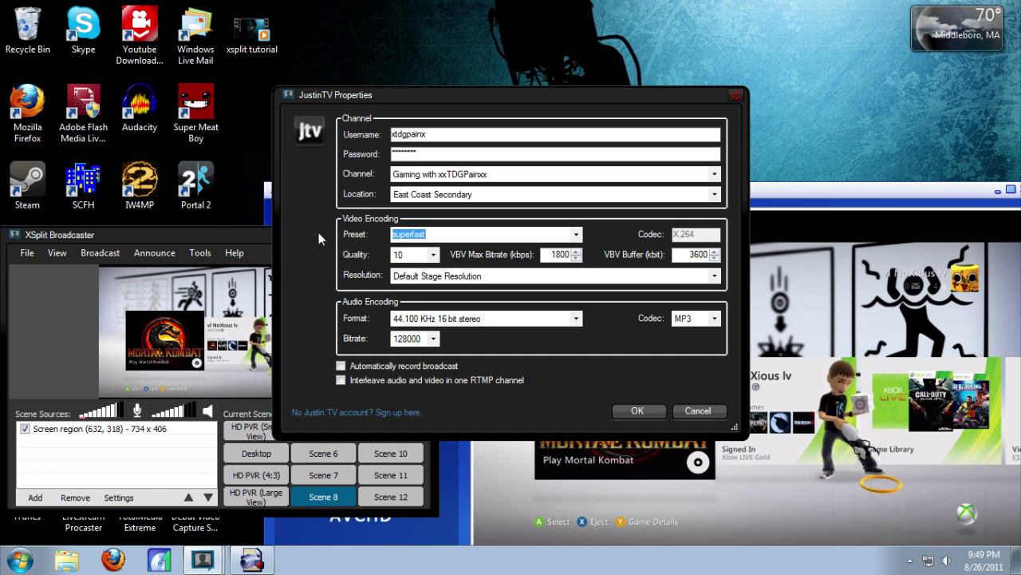
pyautogui.click(566, 237)
pyautogui.click(375, 251)
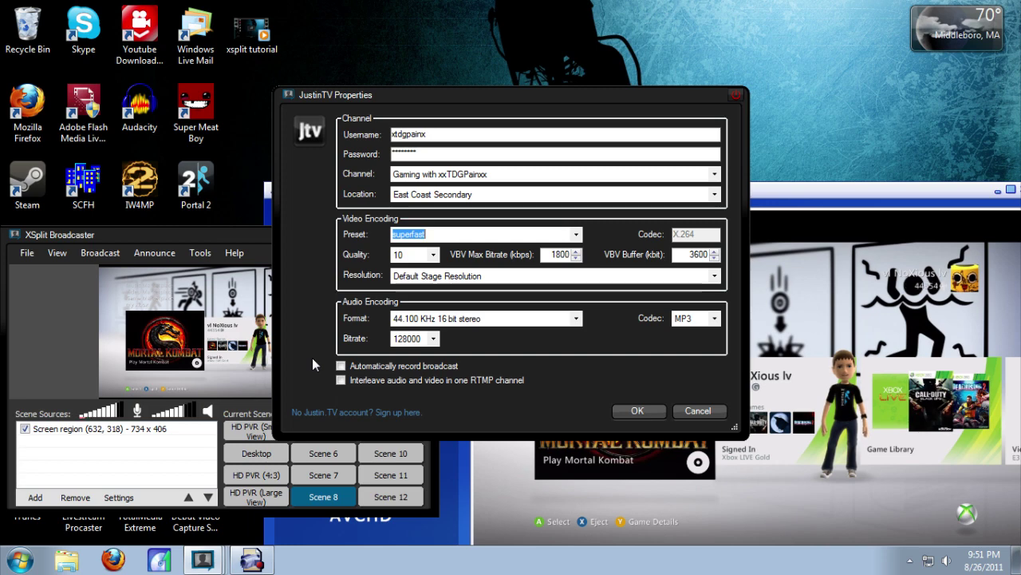
# Step: Confirm the JustinTV channel properties and select the Realtek microphone as audio input
pyautogui.click(636, 411)
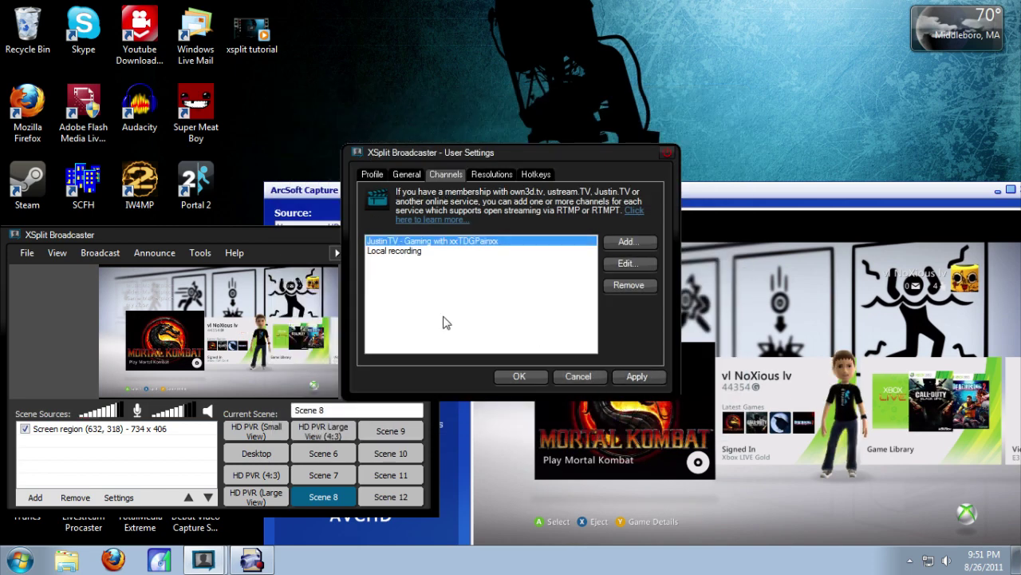
pyautogui.click(407, 174)
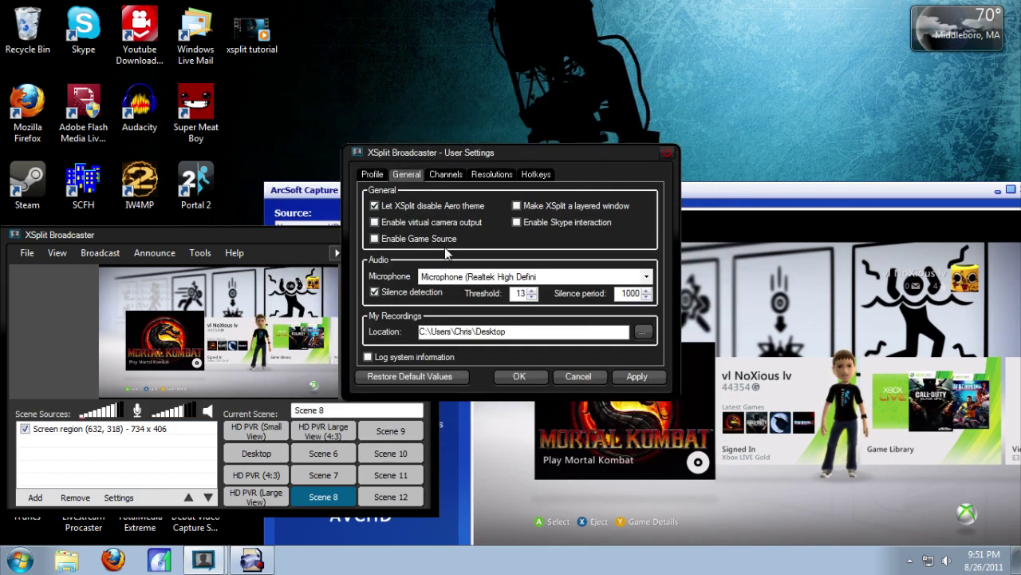
pyautogui.click(459, 276)
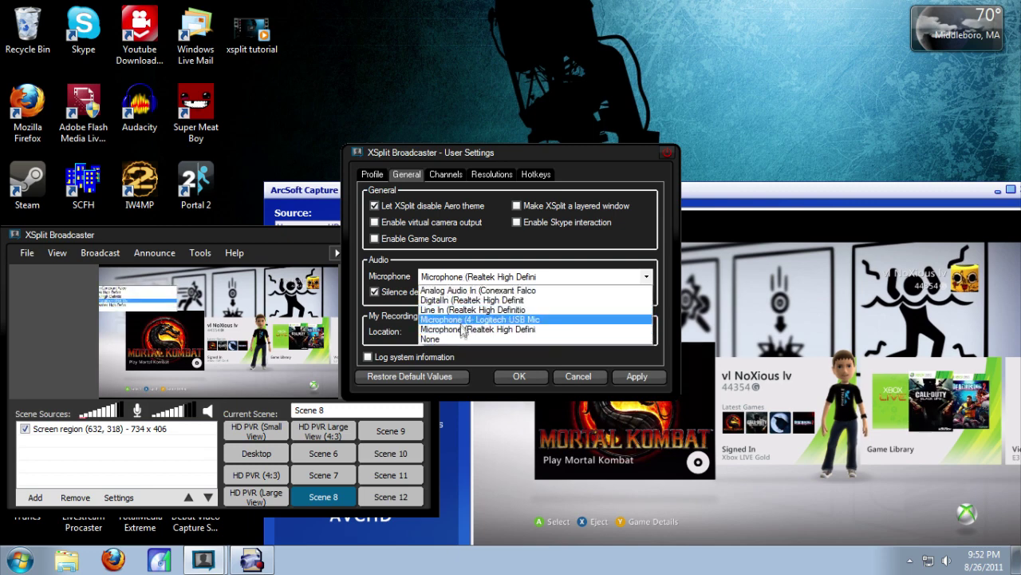
pyautogui.click(461, 329)
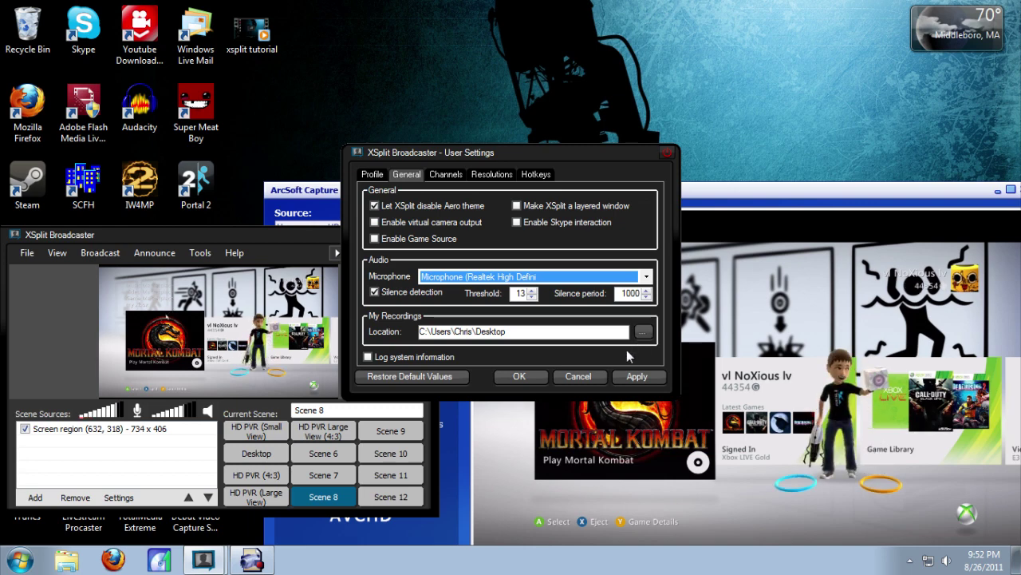
# Step: Apply the user settings, dismiss the confirmation, and close them with OK
pyautogui.click(632, 378)
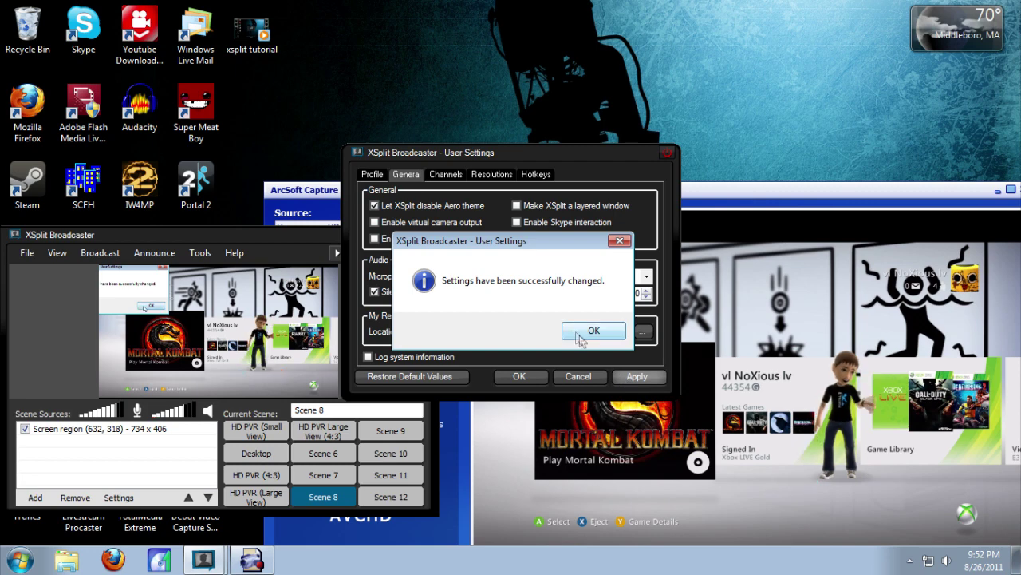
pyautogui.click(587, 333)
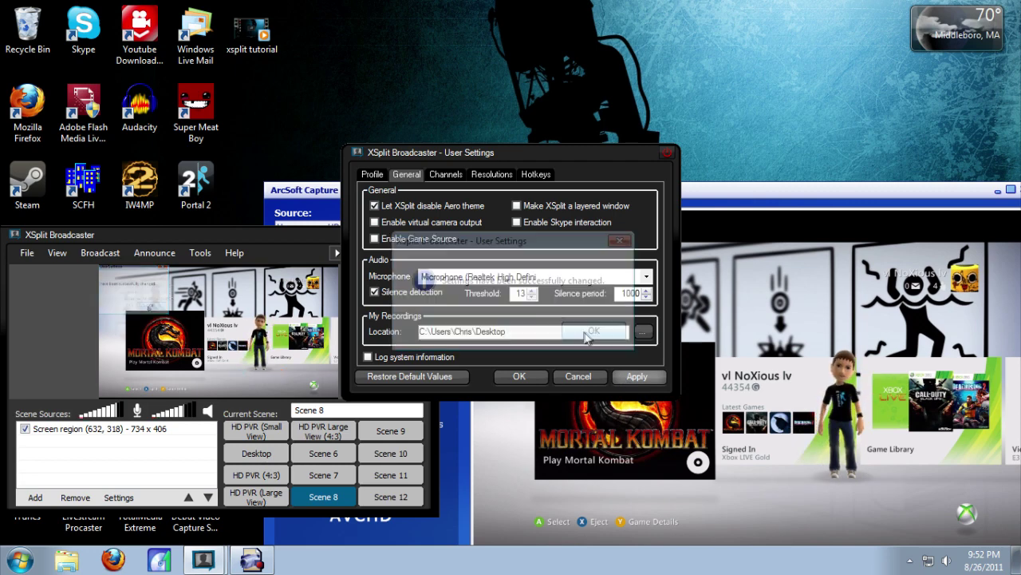
pyautogui.click(531, 379)
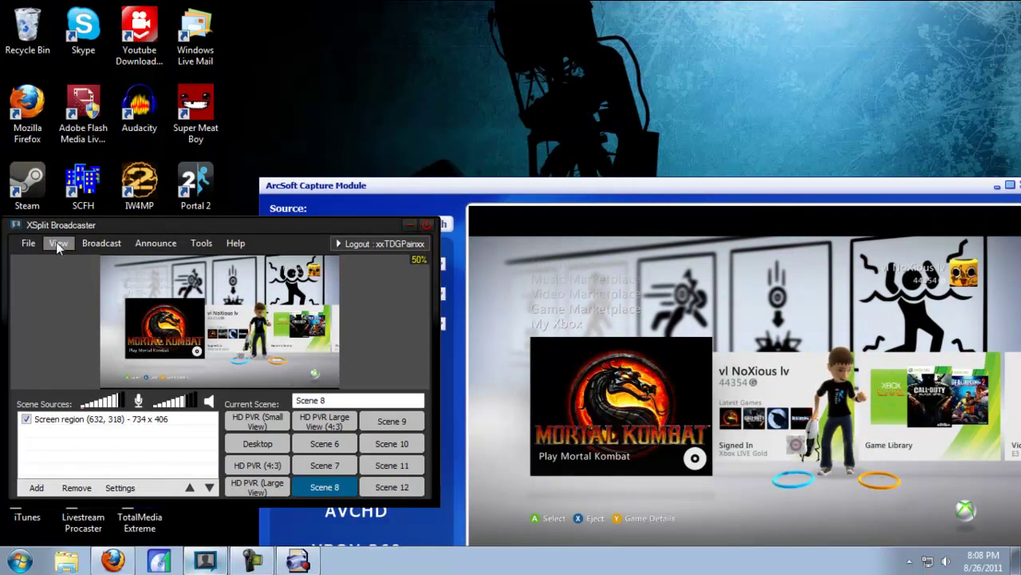
pyautogui.click(56, 242)
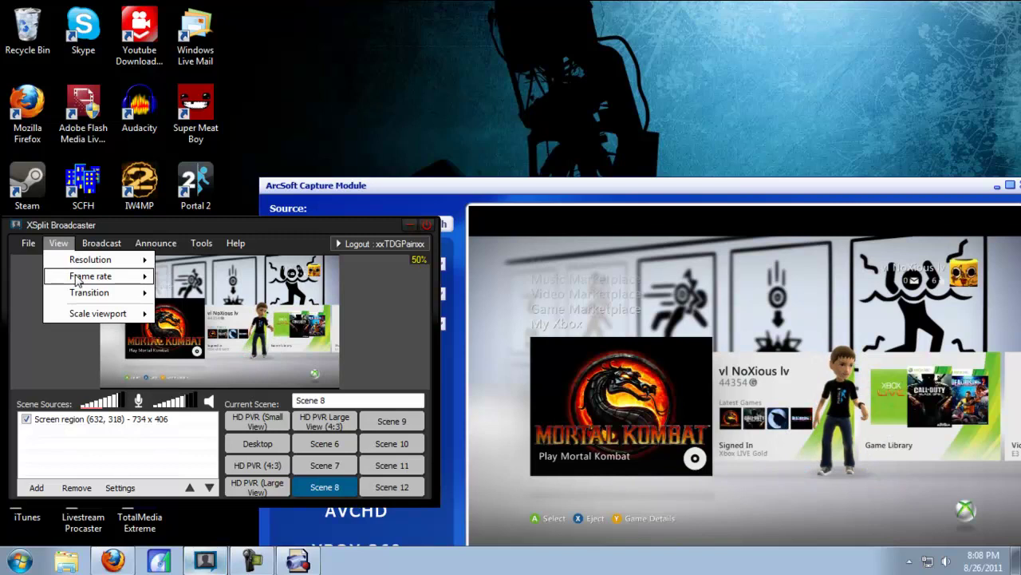
pyautogui.moveTo(88, 275)
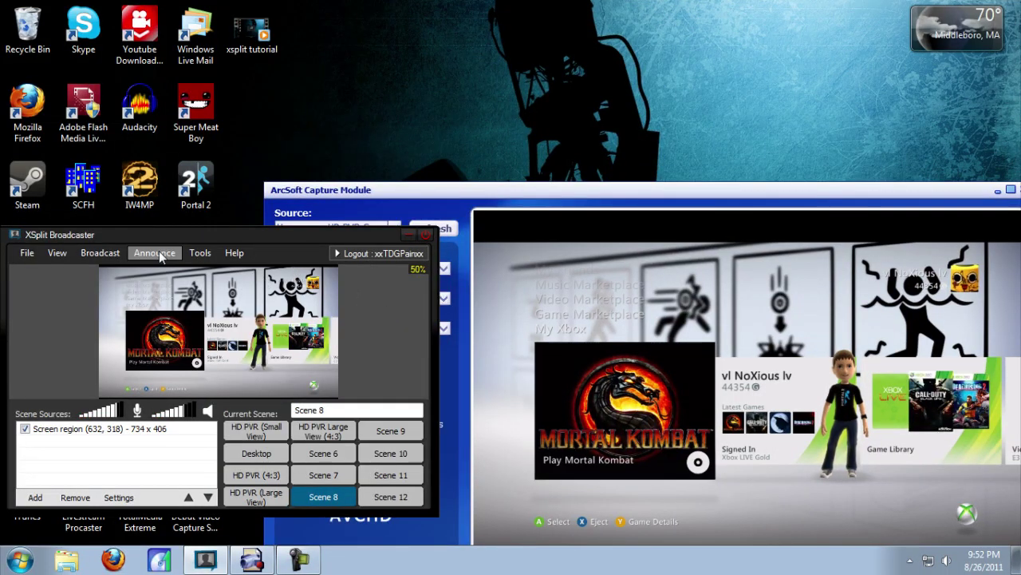
# Step: Start announcing the JustinTV channel and switch to the Facebook announcement
pyautogui.click(146, 253)
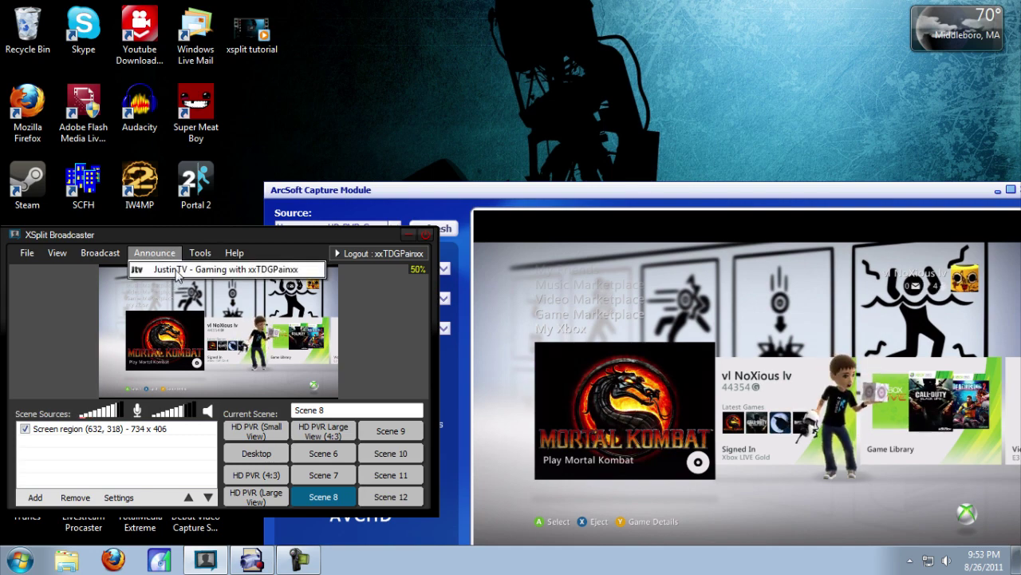
pyautogui.click(177, 271)
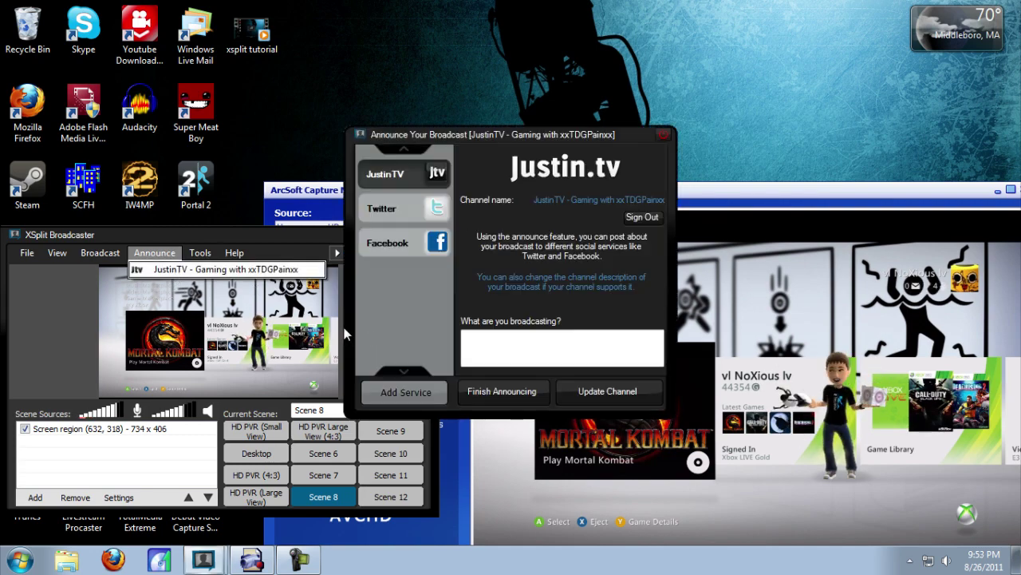
pyautogui.click(405, 248)
pyautogui.click(403, 245)
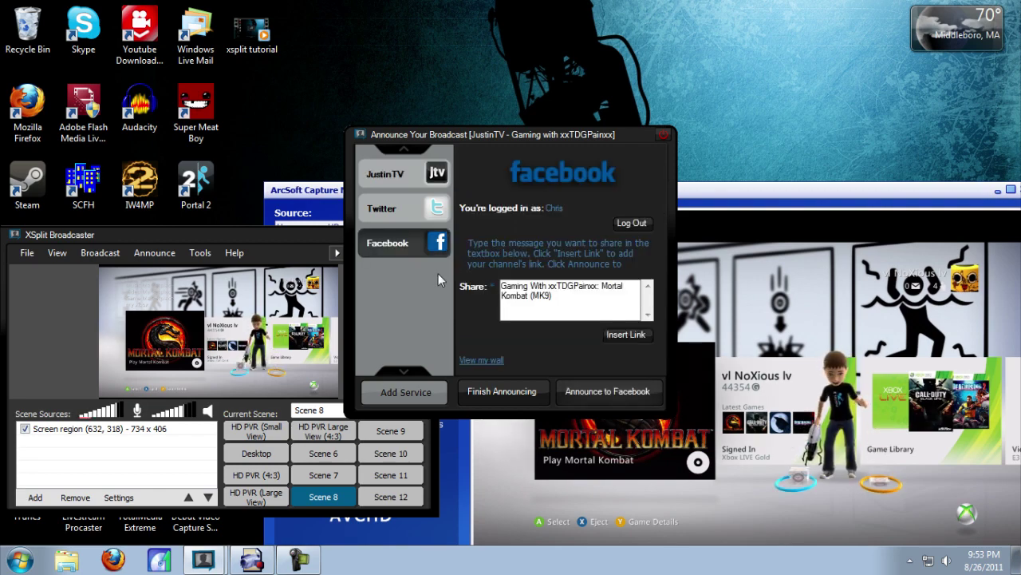
# Step: Insert the channel link on a new line below the Mortal Kombat title and finish announcing
pyautogui.click(571, 298)
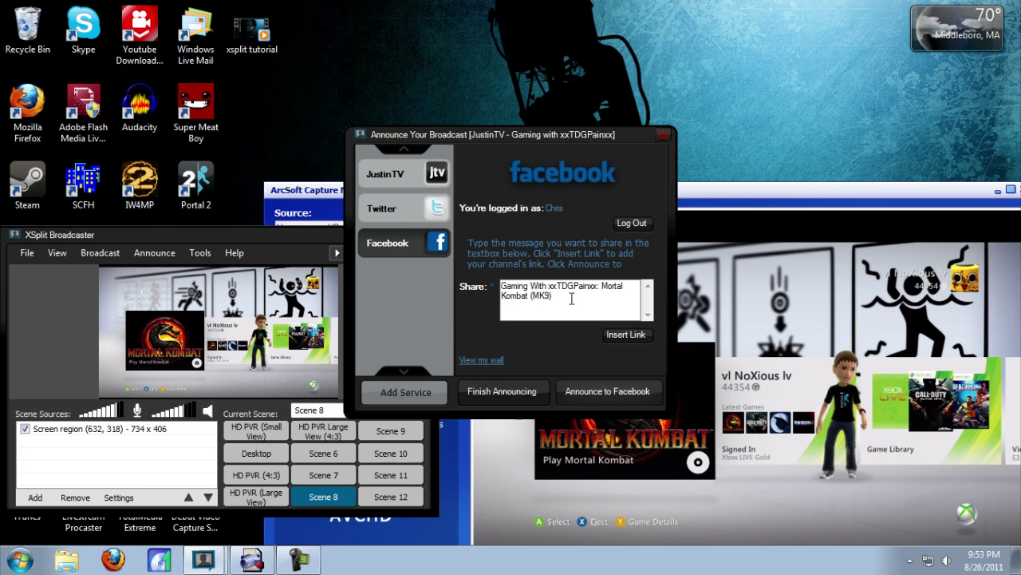
pyautogui.press('Return')
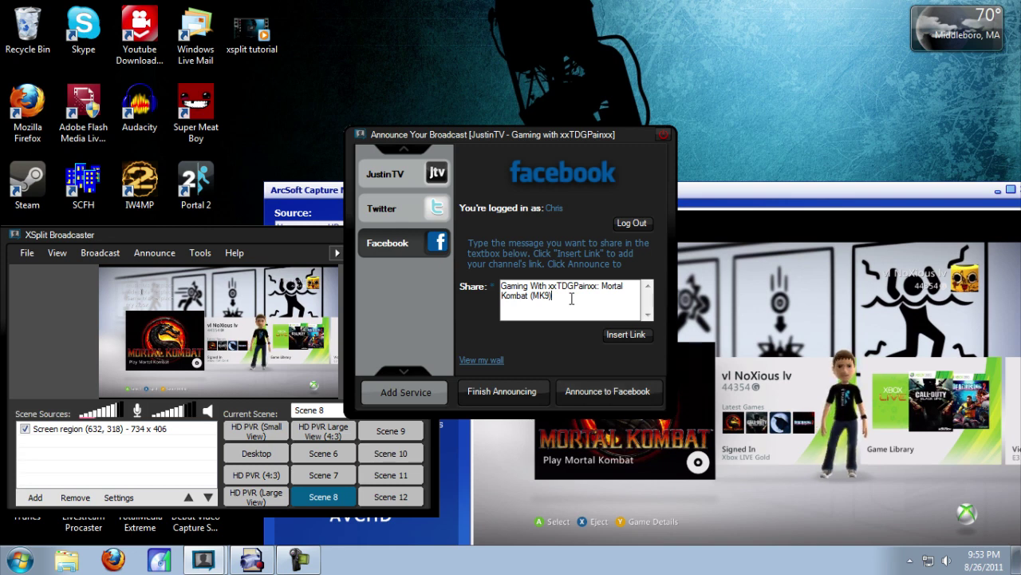
pyautogui.click(620, 330)
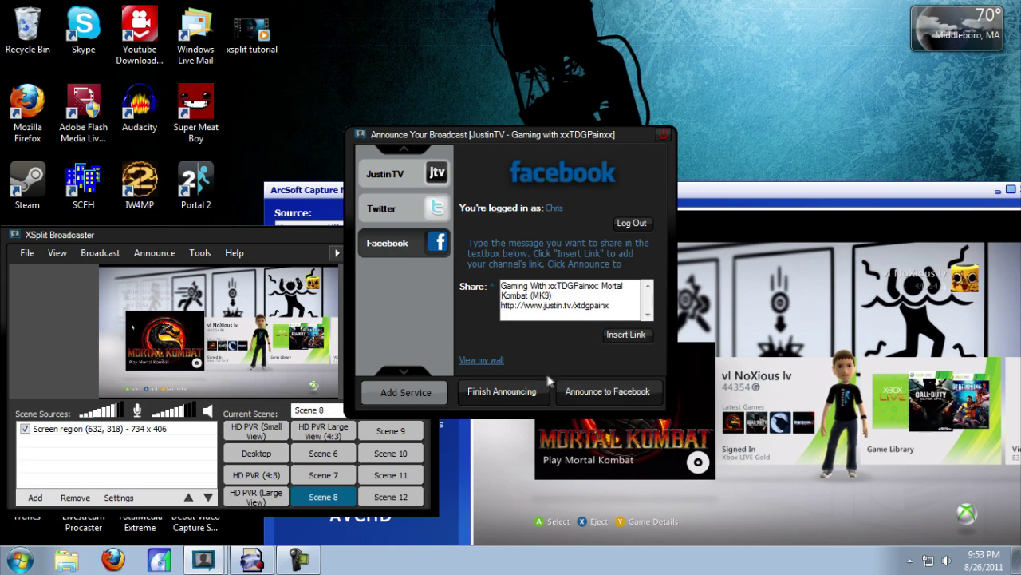
pyautogui.click(501, 391)
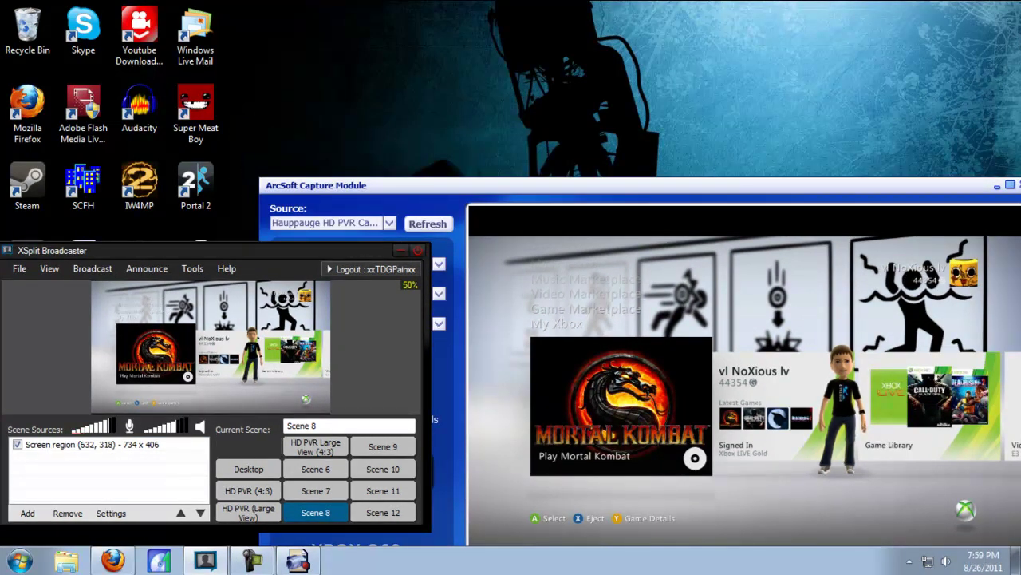
# Step: Bring Firefox forward and go to the Twitch Broadcaster Dashboard from the account menu
pyautogui.click(112, 561)
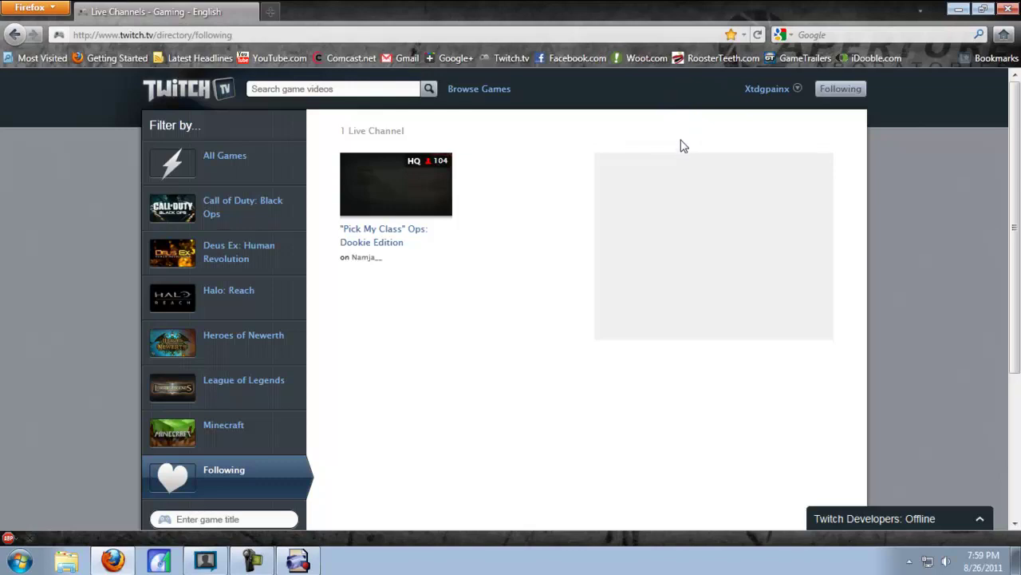
pyautogui.click(758, 90)
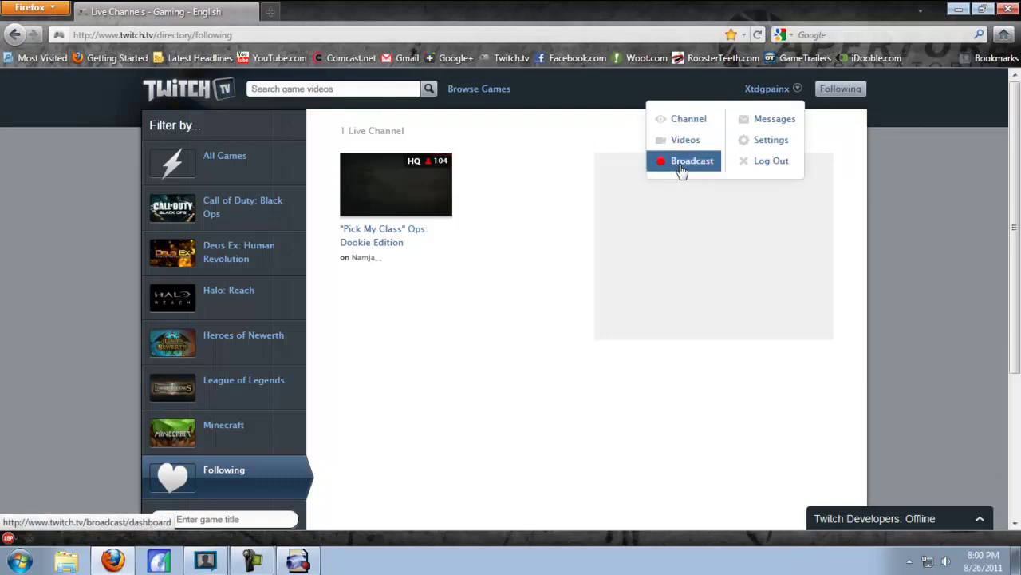
pyautogui.click(681, 166)
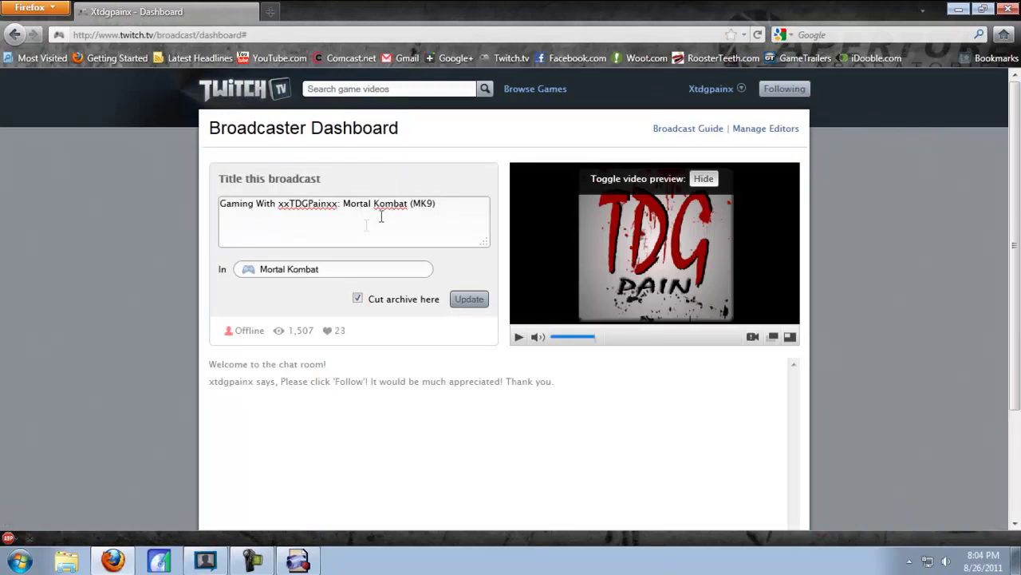
# Step: Hide the Twitch dashboard's video preview and restore Firefox from full screen to a window
pyautogui.scroll(-2, 186, 295)
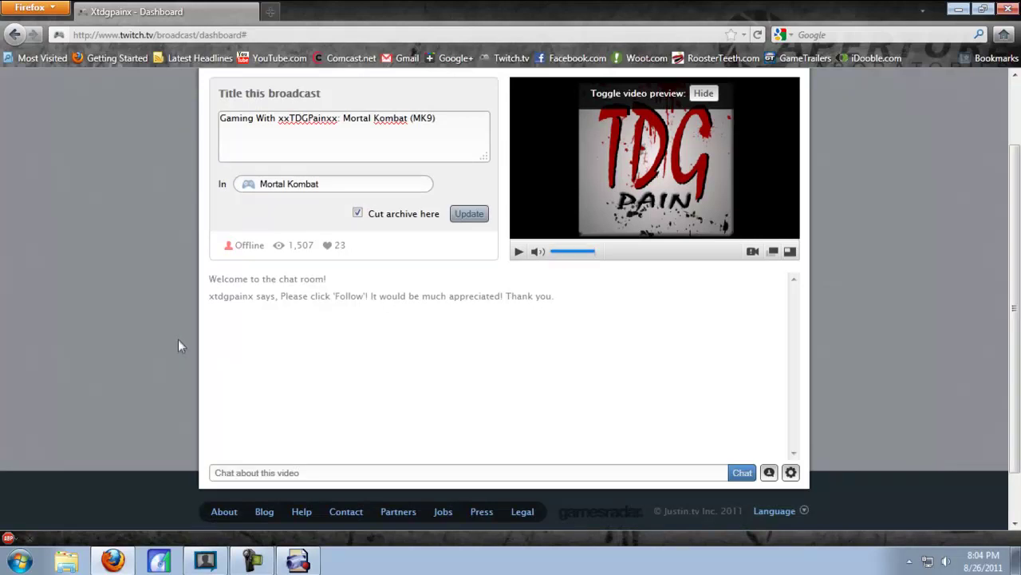
pyautogui.scroll(2, 228, 412)
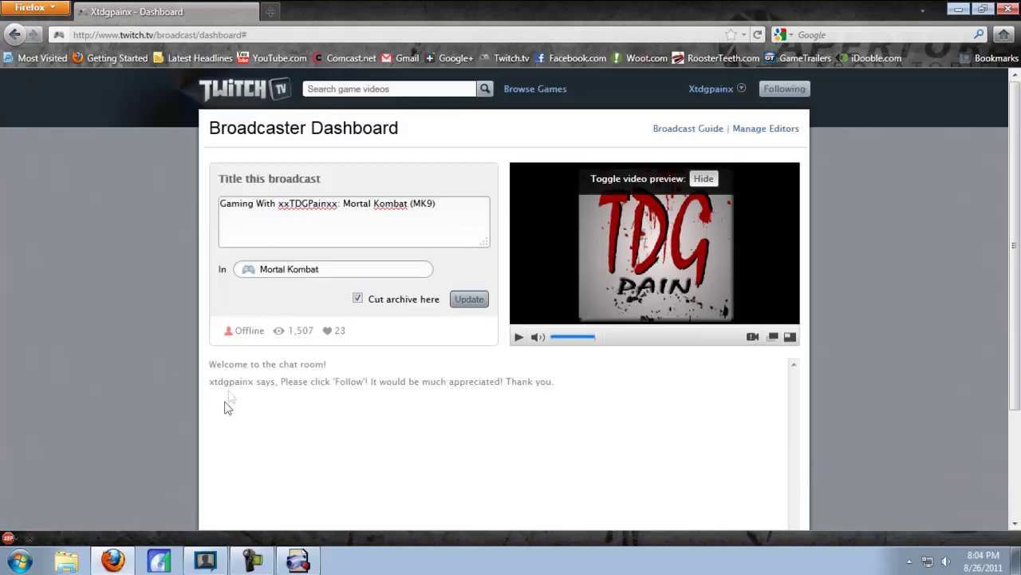
pyautogui.click(703, 179)
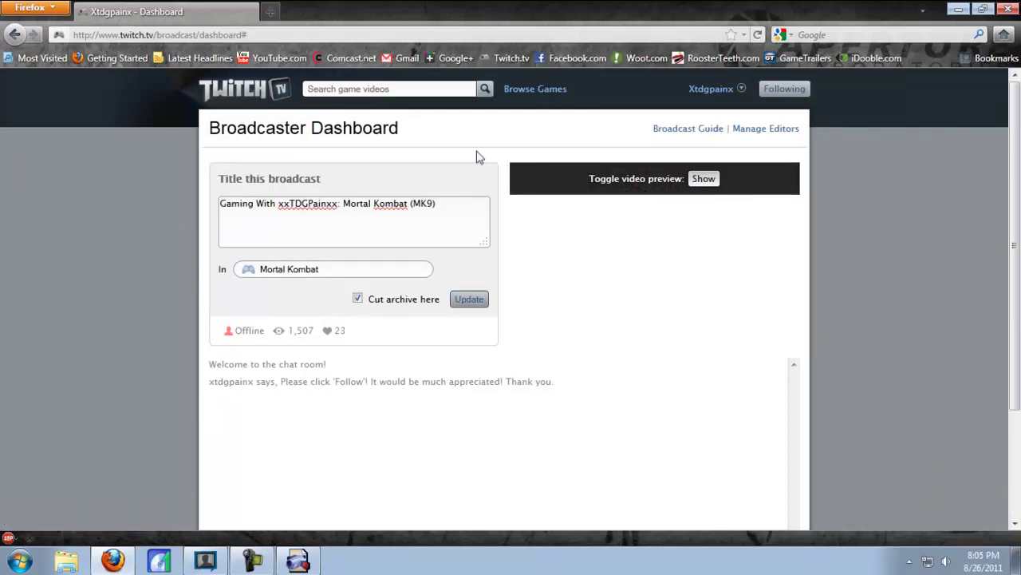
pyautogui.doubleClick(460, 1)
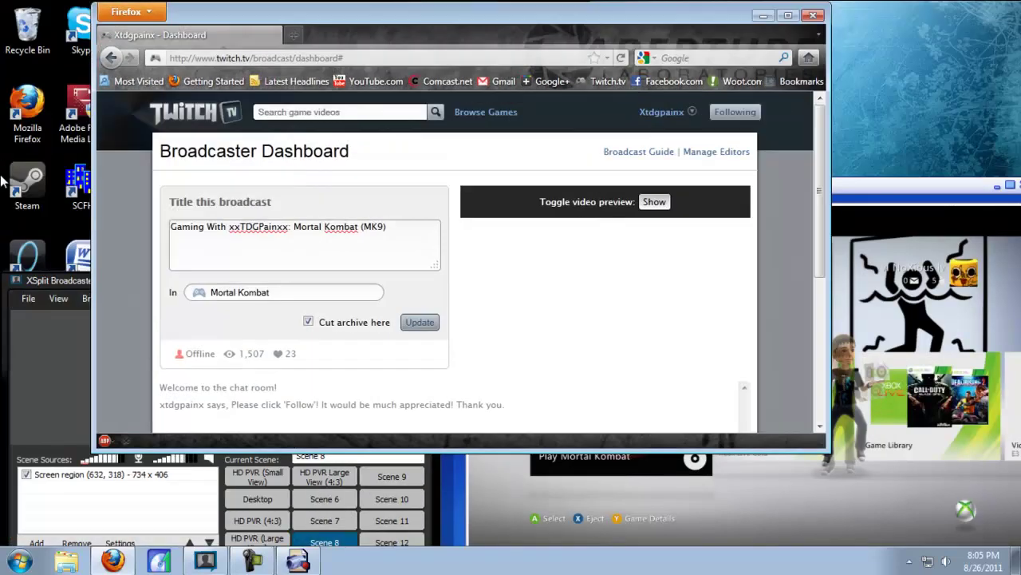
# Step: Snap Firefox to the left as a slim column, then bring XSplit Broadcaster forward and raise it
pyautogui.moveTo(264, 18); pyautogui.dragTo(437, 233)
pyautogui.press('super+Left')
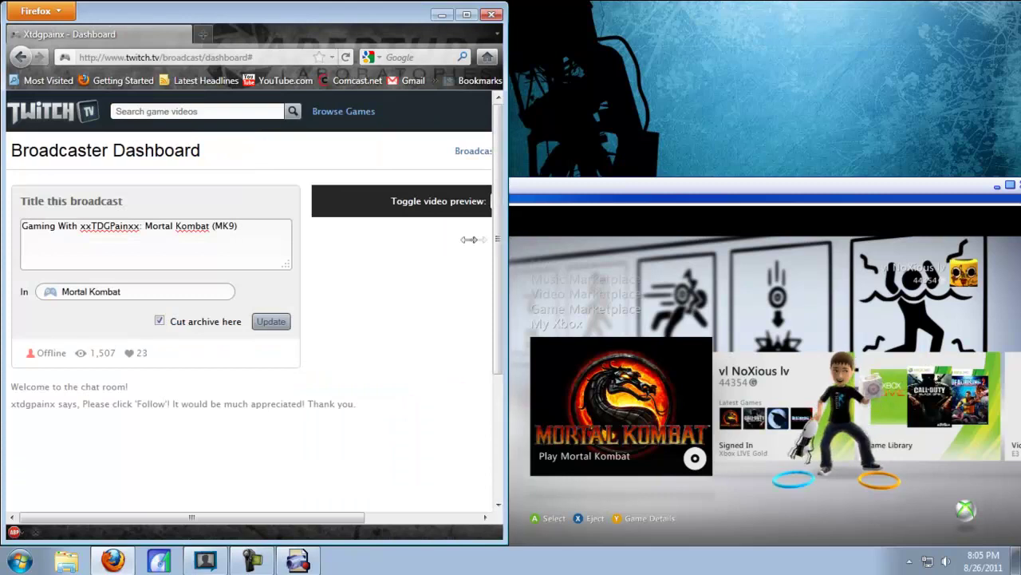
pyautogui.moveTo(510, 238); pyautogui.dragTo(463, 231)
pyautogui.click(205, 561)
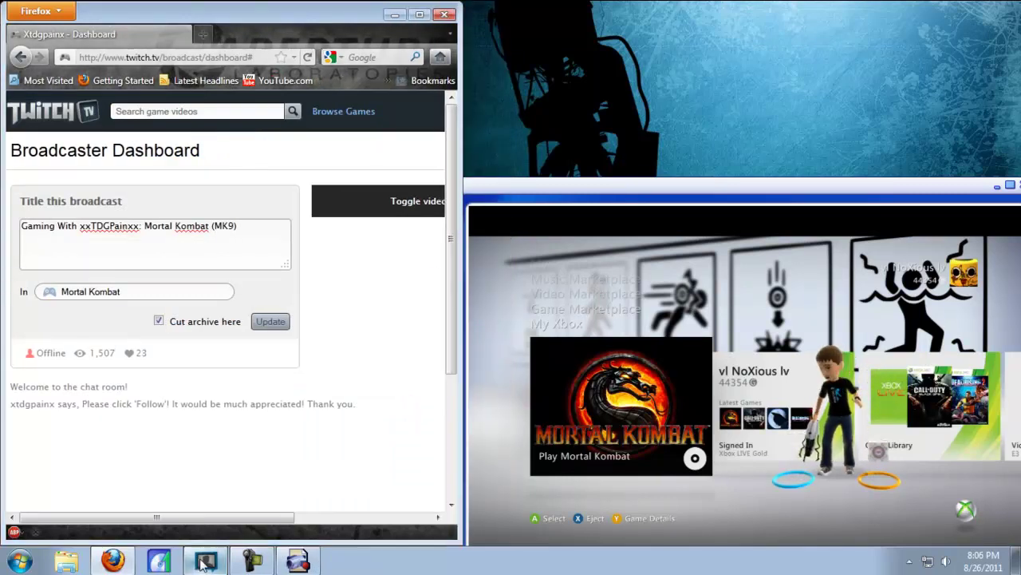
pyautogui.moveTo(299, 279); pyautogui.dragTo(359, 204)
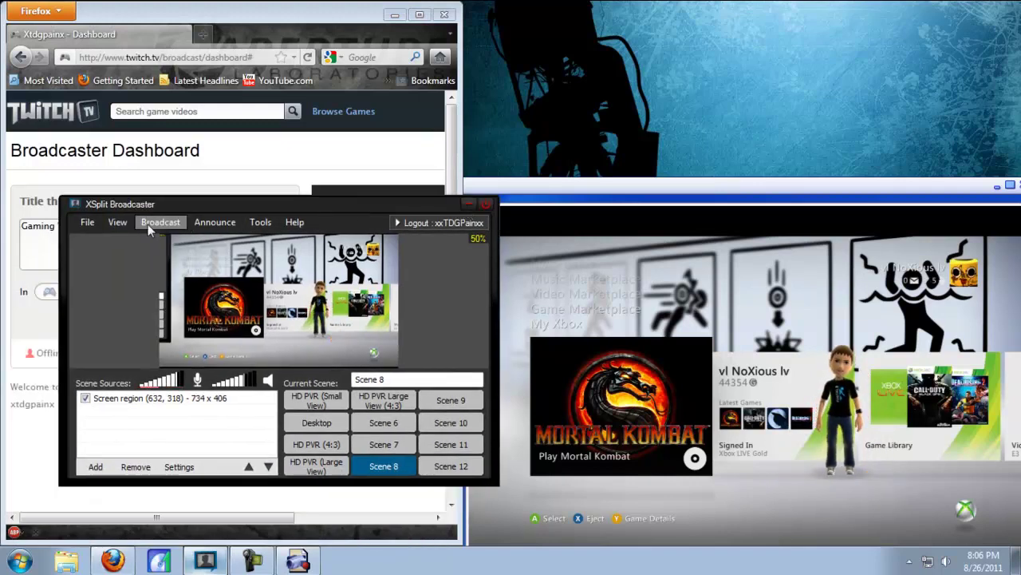
# Step: Scale the XSplit viewport down to 20%
pyautogui.click(118, 222)
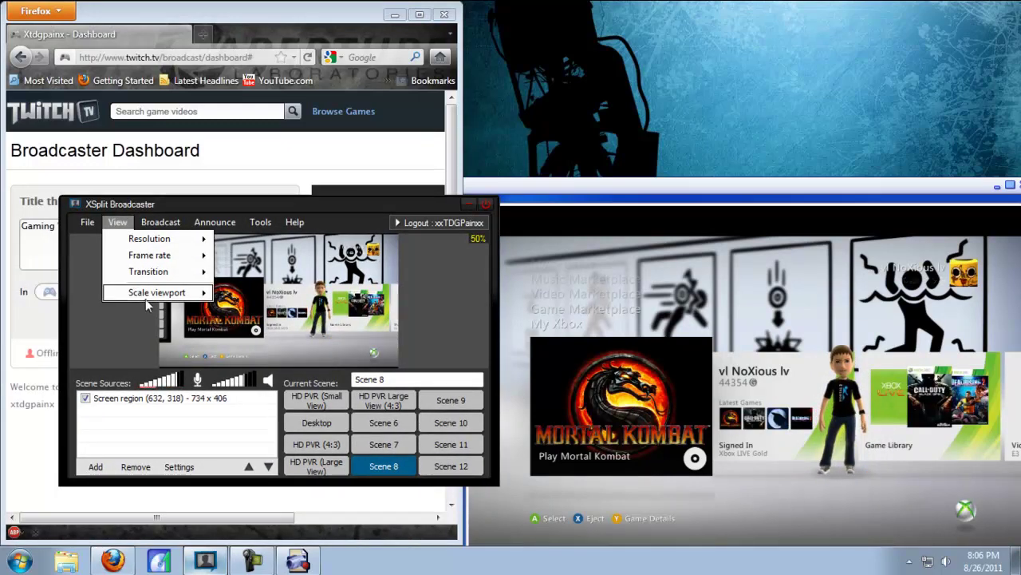
pyautogui.moveTo(145, 298)
pyautogui.click(248, 424)
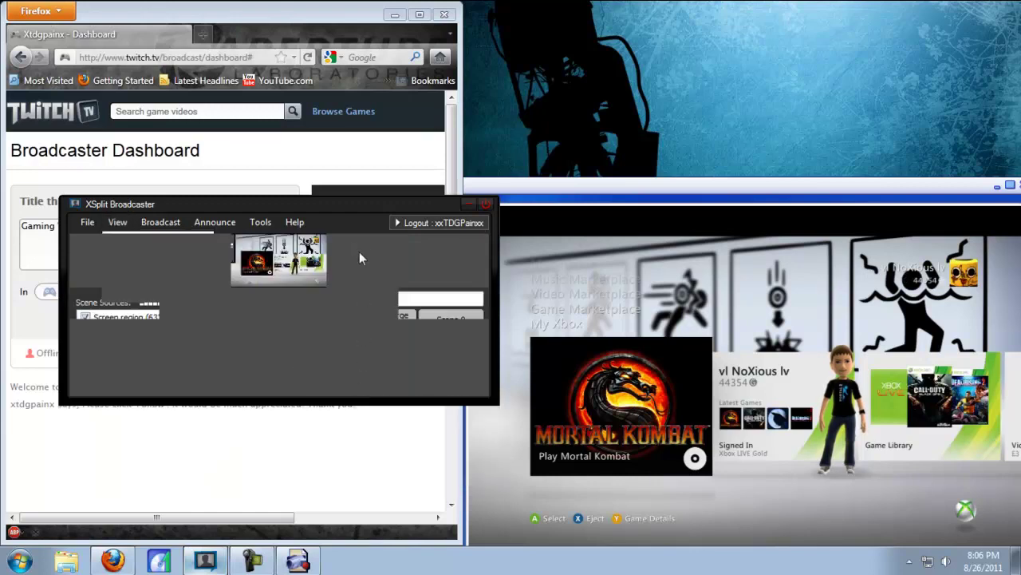
# Step: Park the compact XSplit window in the top-right corner and open the Broadcast destinations list
pyautogui.moveTo(401, 181); pyautogui.dragTo(673, 26)
pyautogui.scroll(-4, 543, 116)
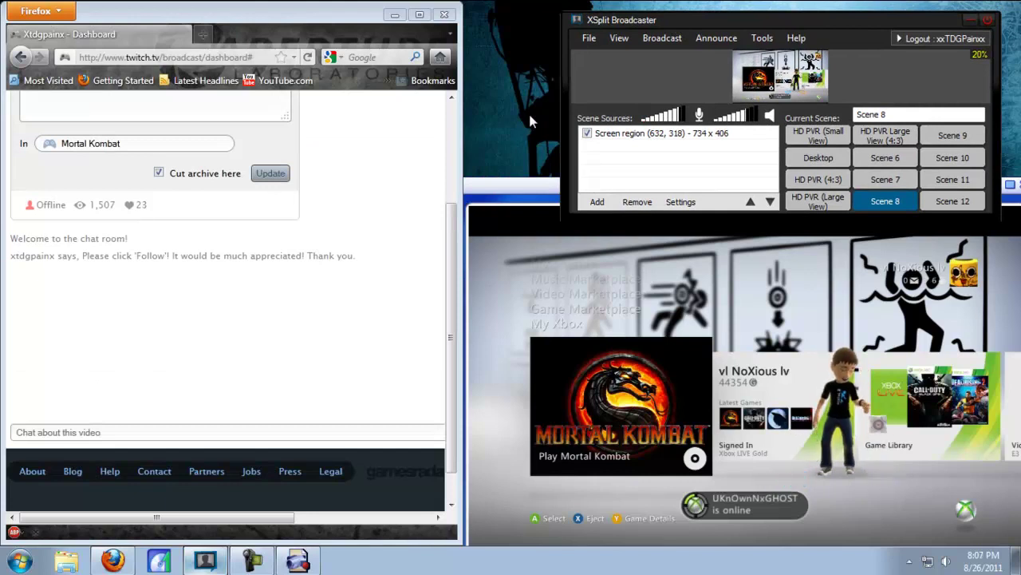
pyautogui.click(662, 39)
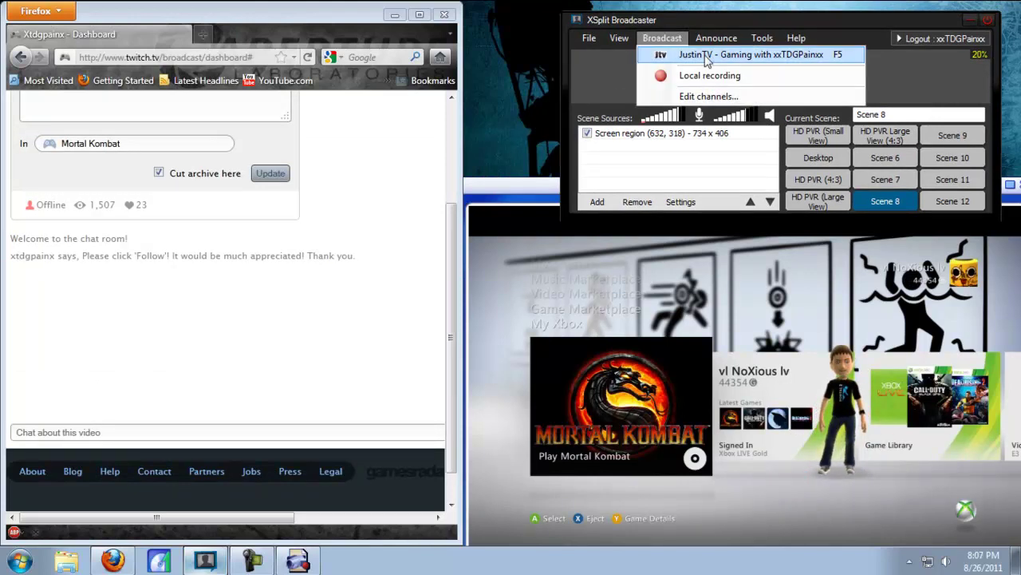